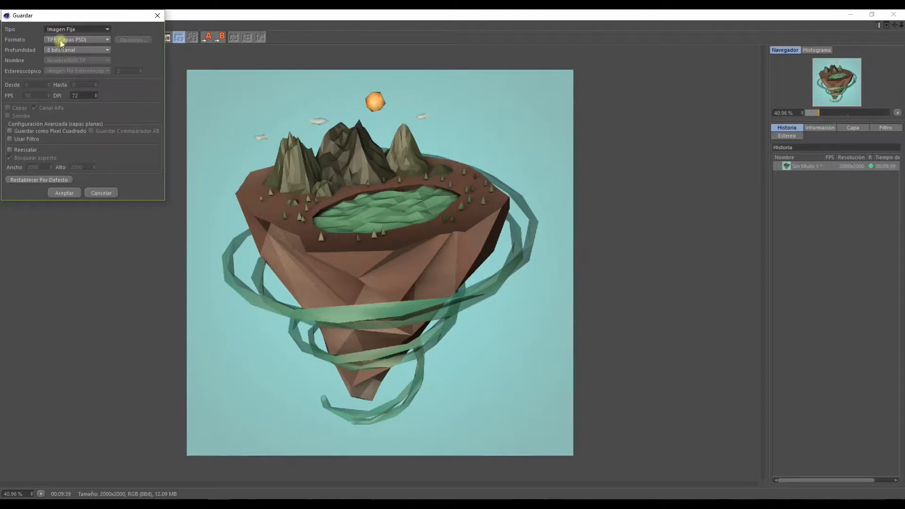
Save the rendered still image to the desktop as a TIFF (Capas PSD) file named "isla tutorial".
{"action": "left_click", "coordinate": [60, 40]}
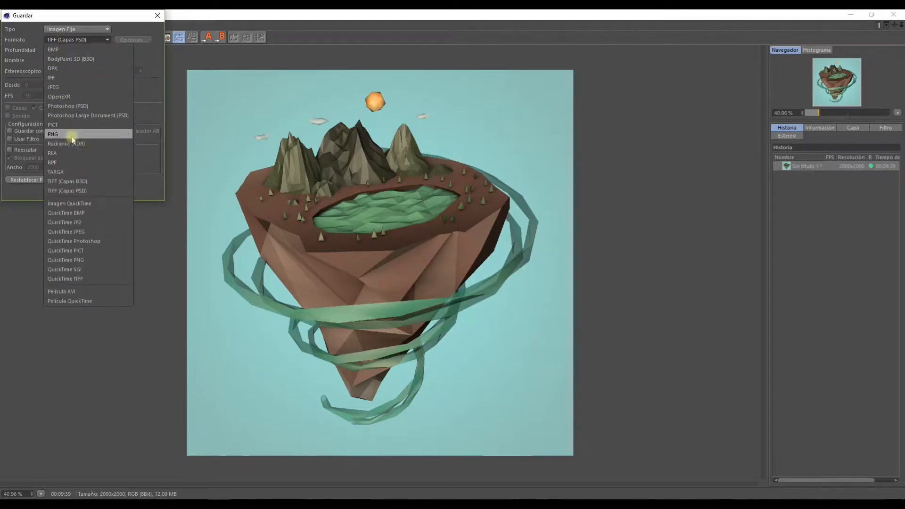
{"action": "left_click", "coordinate": [60, 189]}
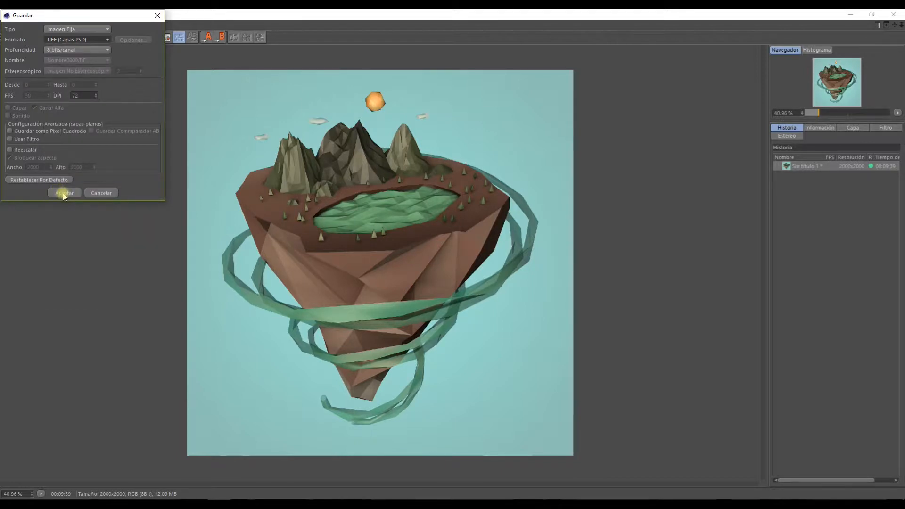
{"action": "left_click", "coordinate": [64, 194]}
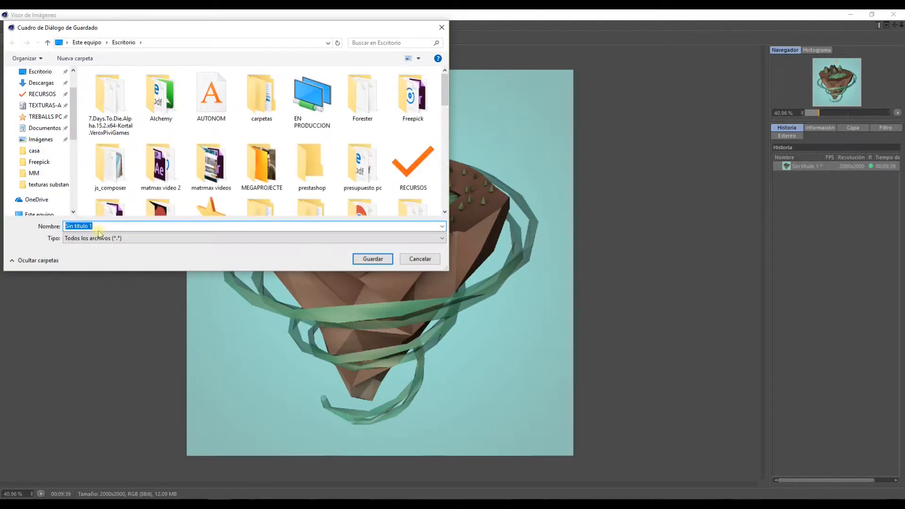
{"action": "type", "text": "e"}
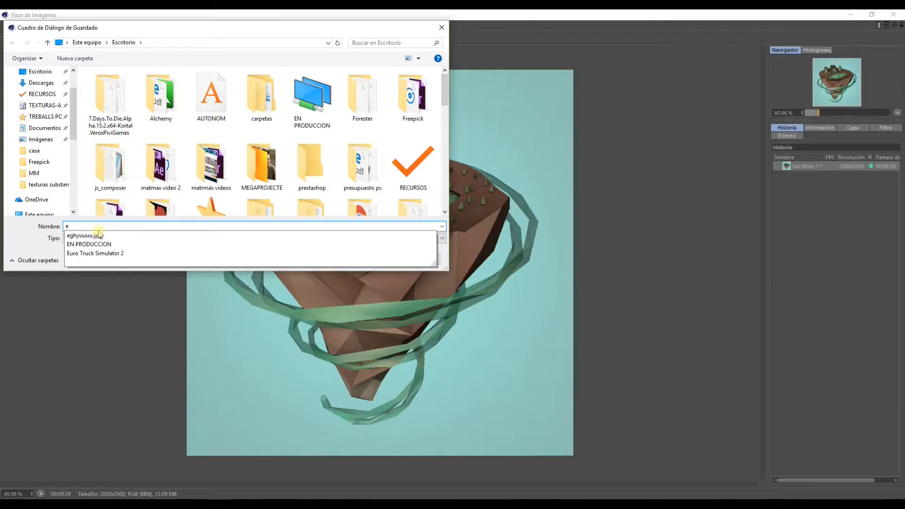
{"action": "key", "text": "BackSpace"}
{"action": "type", "text": "isla"}
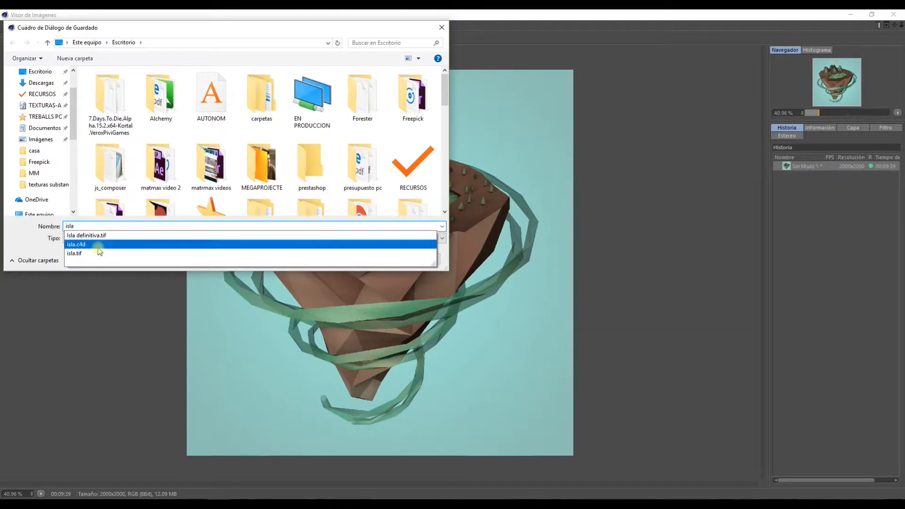
{"action": "left_click", "coordinate": [55, 296]}
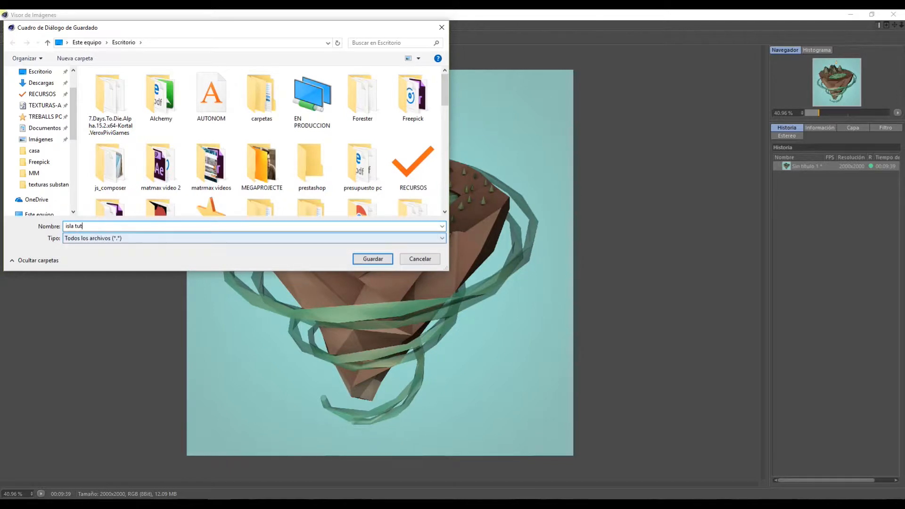
{"action": "left_click", "coordinate": [373, 259]}
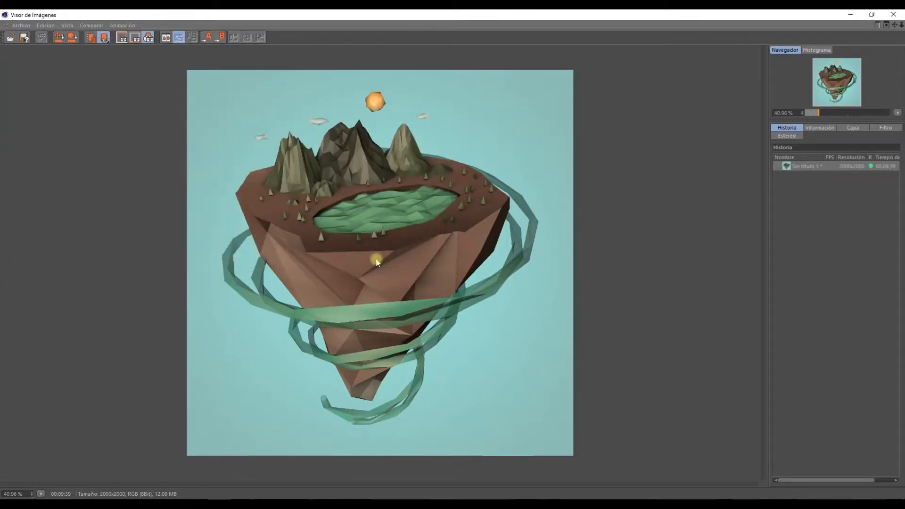
Switch to Photoshop and open isla.tif from the desktop, using its embedded colour profile.
{"action": "left_click", "coordinate": [850, 14]}
{"action": "left_click", "coordinate": [852, 15]}
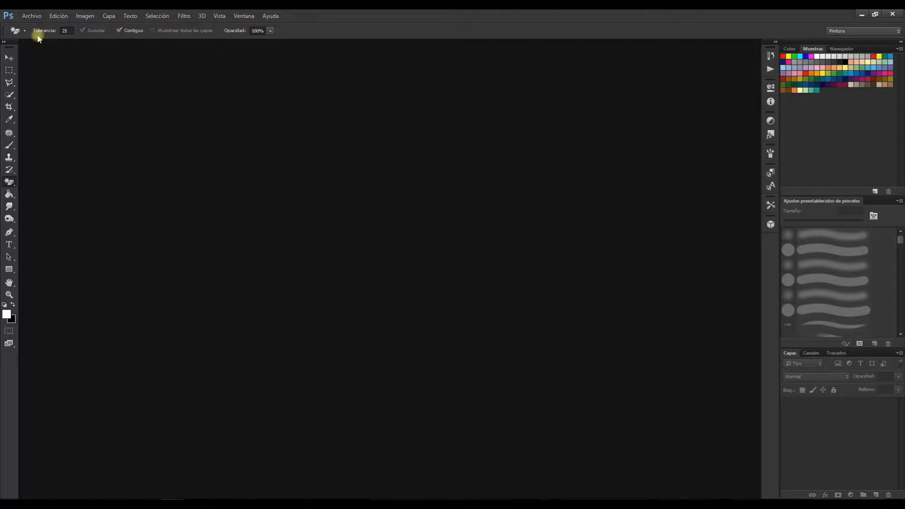
{"action": "key", "text": "ctrl+o"}
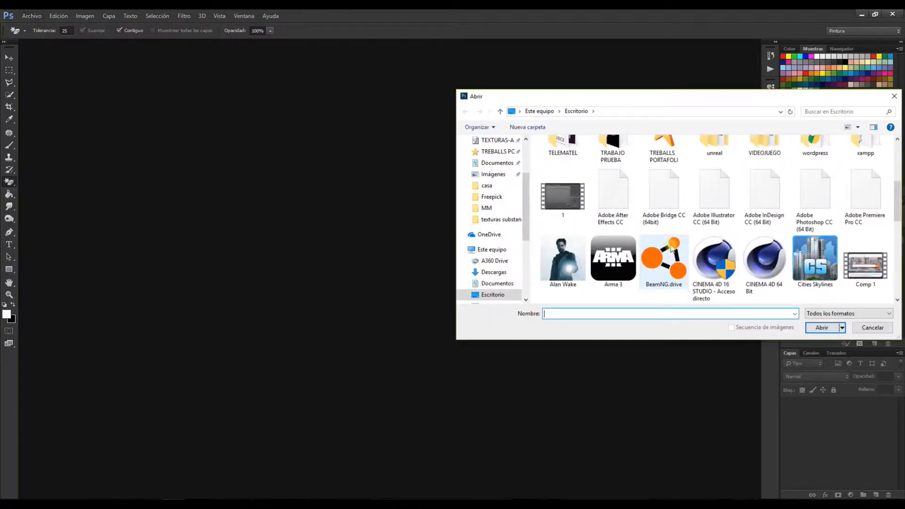
{"action": "scroll", "coordinate": [671, 249], "scroll_direction": "down", "scroll_amount": 5}
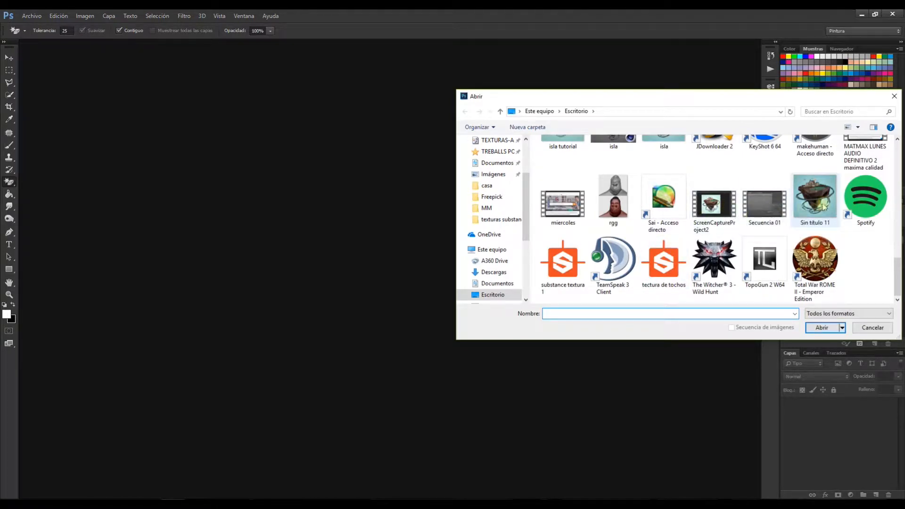
{"action": "scroll", "coordinate": [736, 208], "scroll_direction": "up", "scroll_amount": 2}
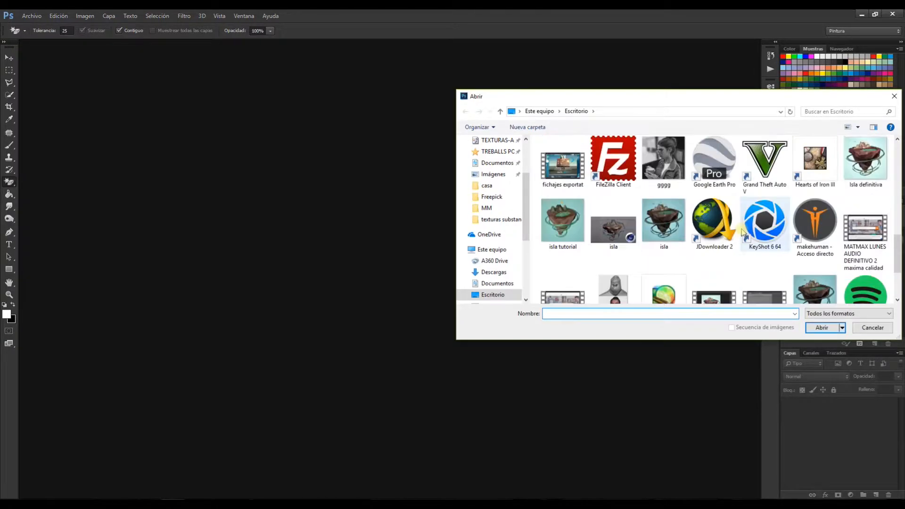
{"action": "double_click", "coordinate": [677, 216]}
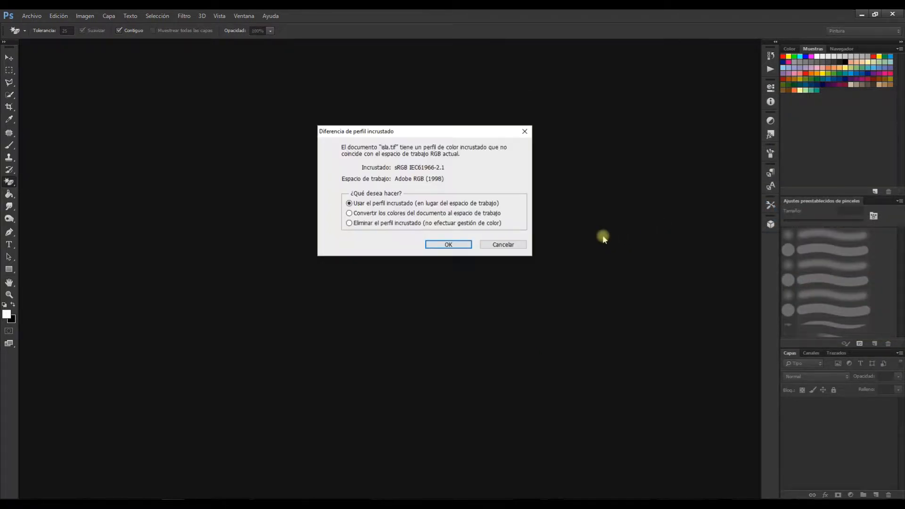
{"action": "left_click", "coordinate": [455, 244]}
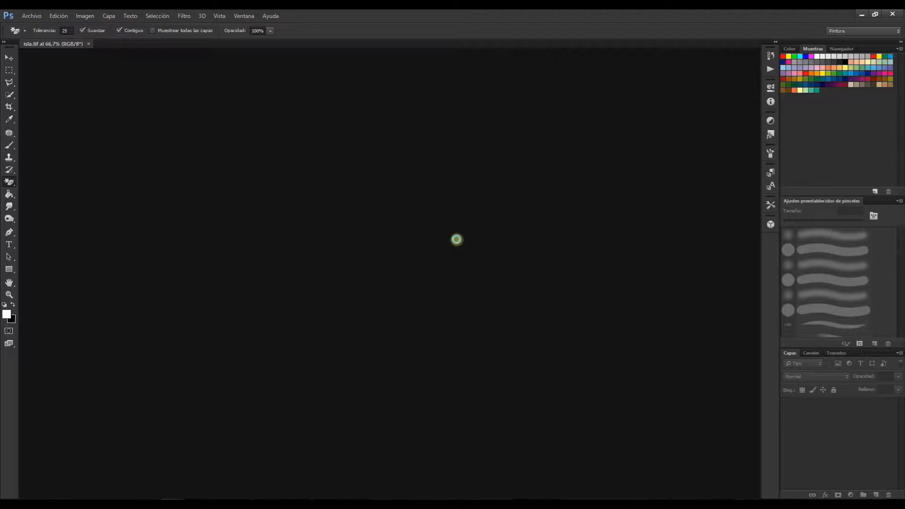
Convert the locked background into a regular layer named Capa 0 and choose the Move tool.
{"action": "double_click", "coordinate": [844, 407]}
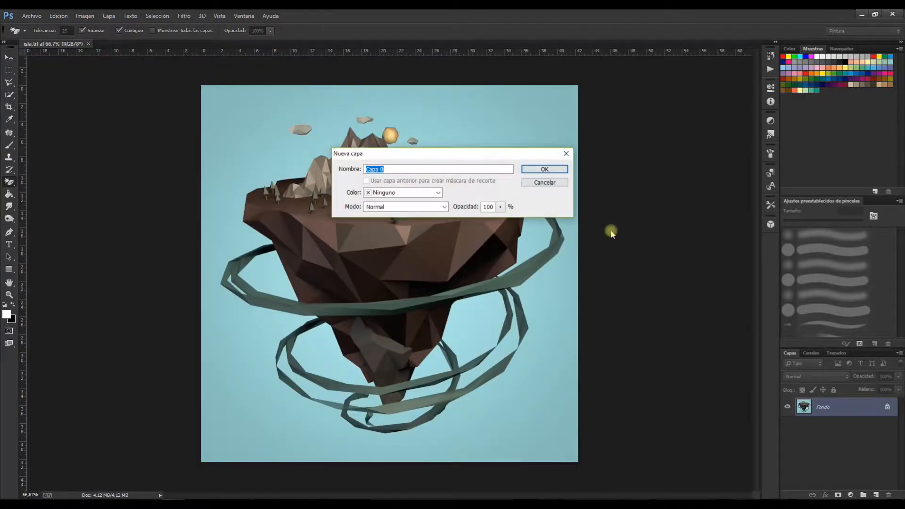
{"action": "left_click", "coordinate": [545, 170]}
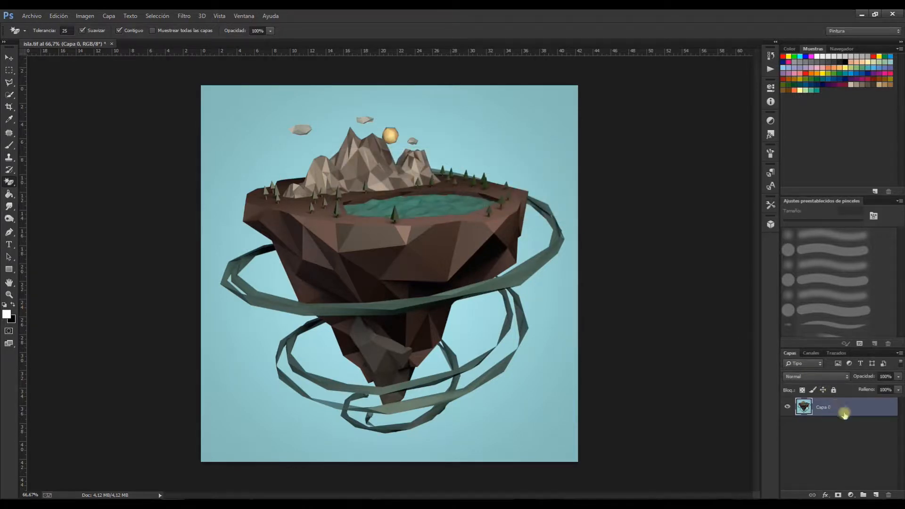
{"action": "left_click", "coordinate": [9, 57]}
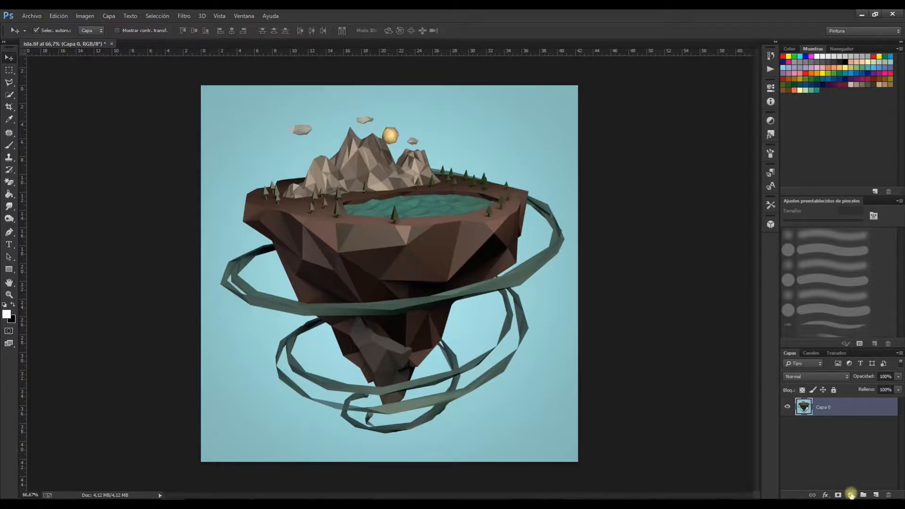
Add a Brightness/Contrast adjustment layer above Capa 0 with brightness 17 and contrast 16.
{"action": "left_click", "coordinate": [851, 495]}
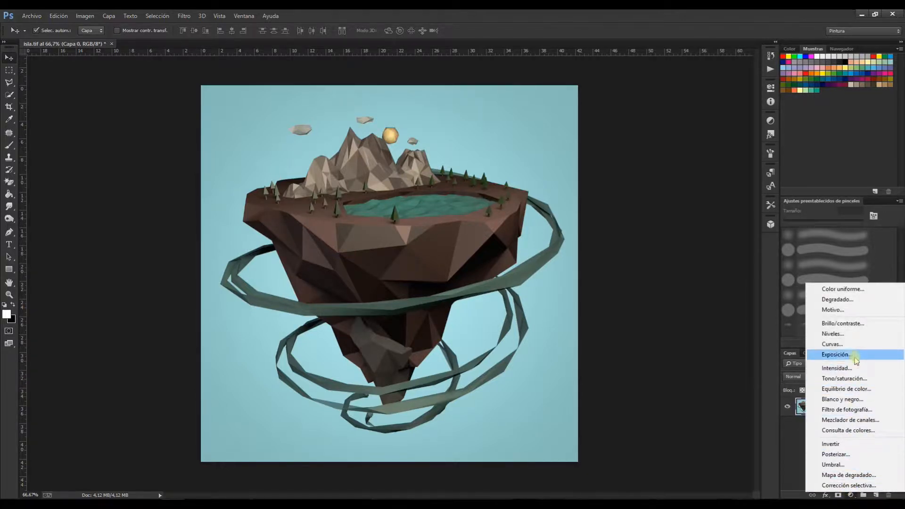
{"action": "left_click", "coordinate": [842, 325]}
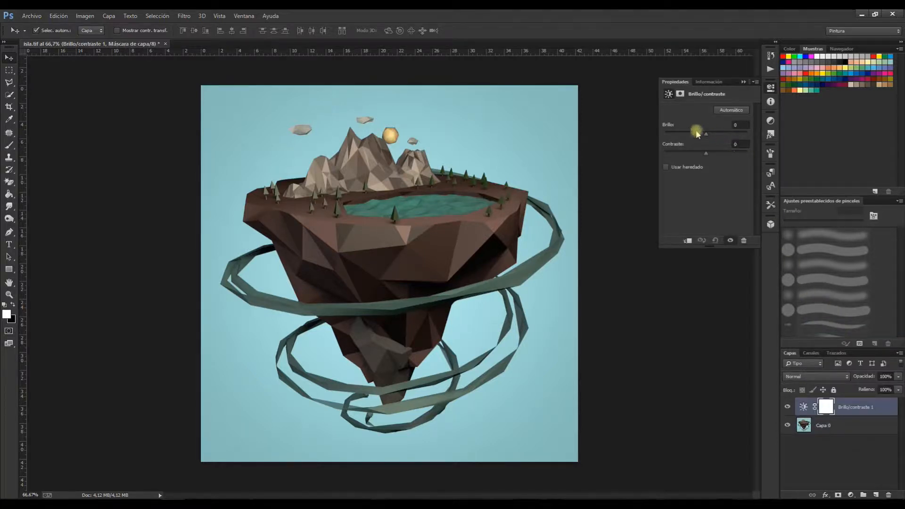
{"action": "left_click_drag", "start_coordinate": [709, 135], "coordinate": [714, 156]}
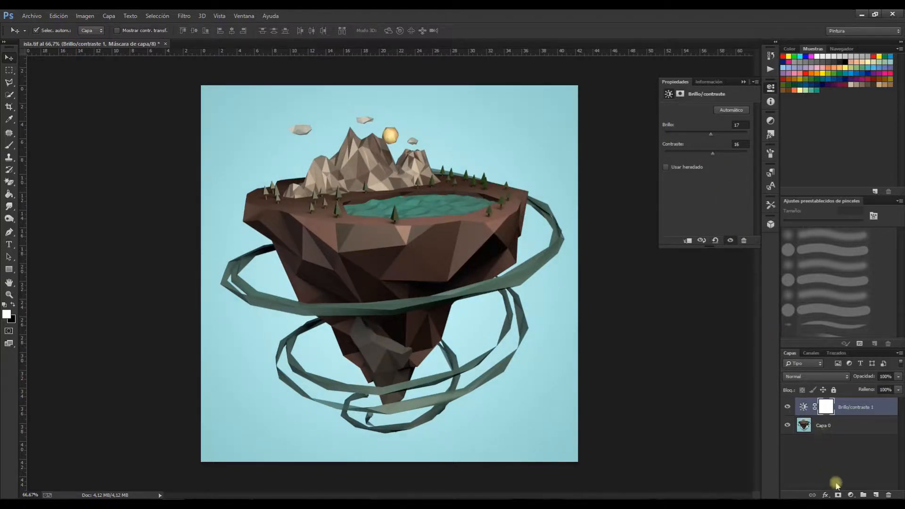
Add a Levels adjustment layer with the midtone input at 0.92 and the white input at 213.
{"action": "left_click", "coordinate": [852, 495]}
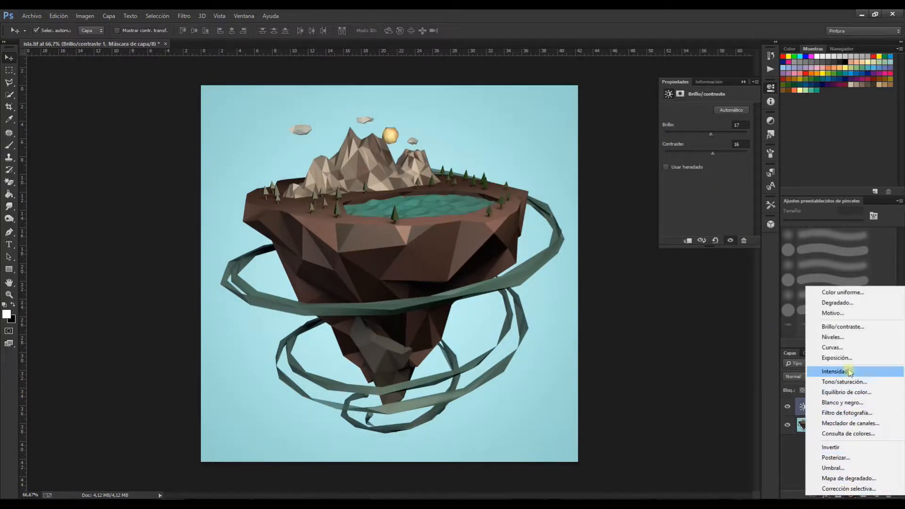
{"action": "left_click", "coordinate": [833, 337]}
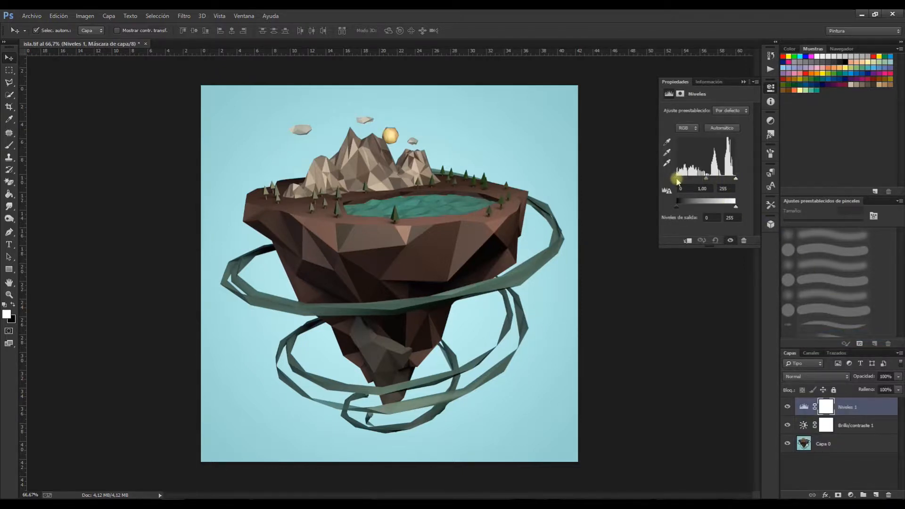
{"action": "mouse_move", "coordinate": [678, 181]}
{"action": "left_mouse_down"}
{"action": "mouse_move", "coordinate": [703, 180]}
{"action": "mouse_move", "coordinate": [676, 181]}
{"action": "left_mouse_up"}
{"action": "left_click_drag", "start_coordinate": [736, 181], "coordinate": [703, 181]}
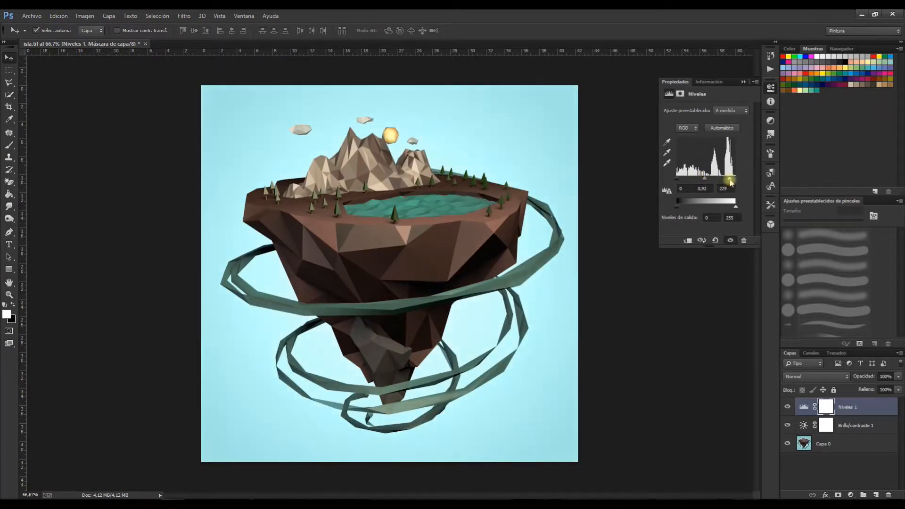
{"action": "left_click_drag", "start_coordinate": [730, 181], "coordinate": [727, 183]}
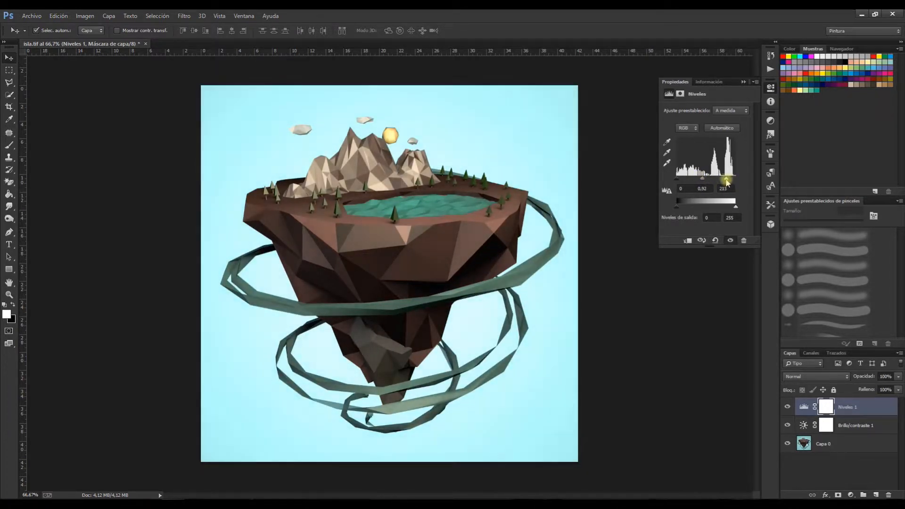
Add a Hue/Saturation adjustment layer with hue -8, saturation +8 and lightness +3, then deselect the layer.
{"action": "left_click", "coordinate": [851, 495]}
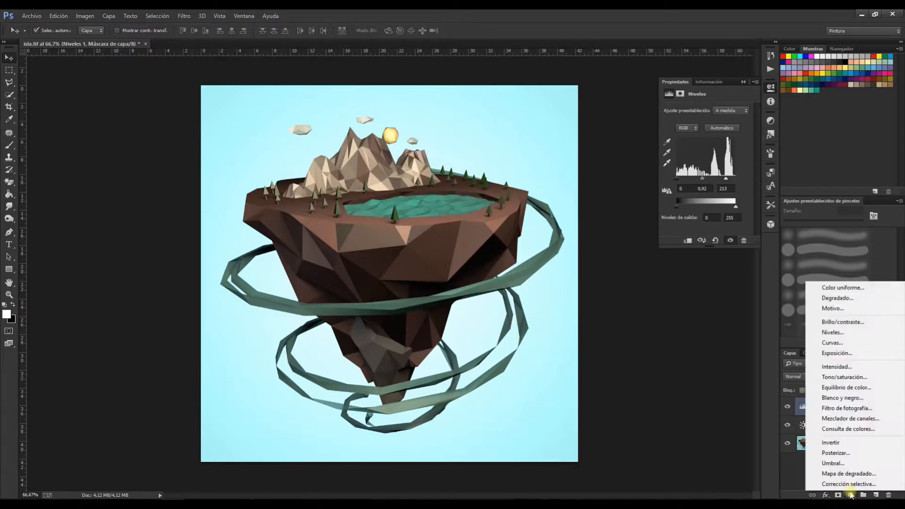
{"action": "left_click", "coordinate": [854, 379]}
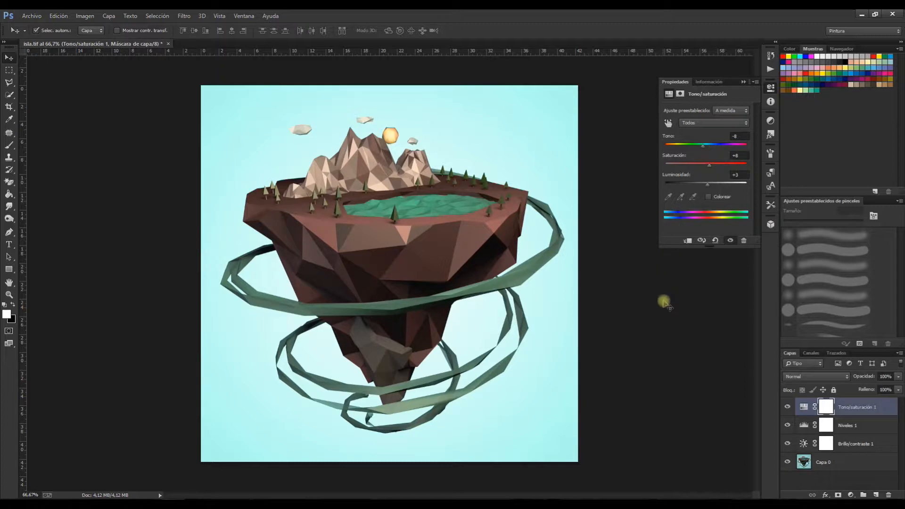
{"action": "left_click", "coordinate": [706, 289]}
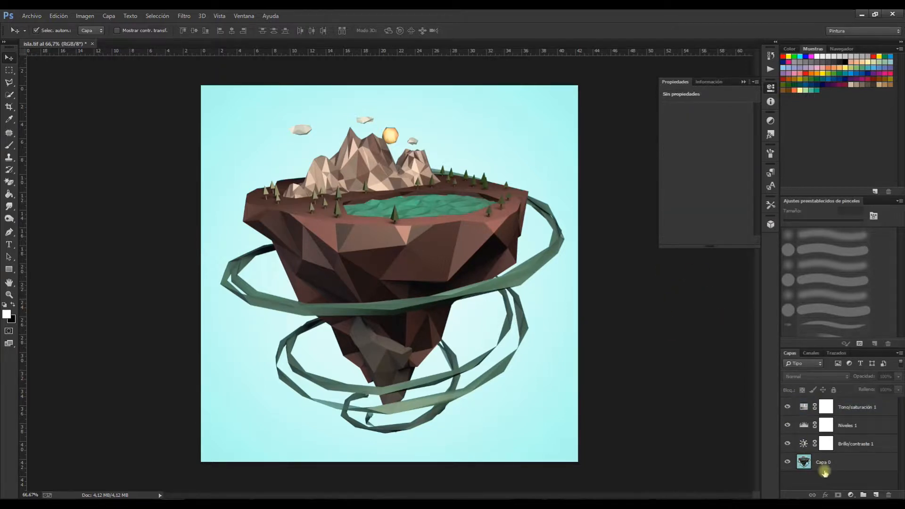
Add a Photo Filter adjustment layer using the warming filter (85) at 18% density, preserving luminosity.
{"action": "left_click", "coordinate": [850, 495]}
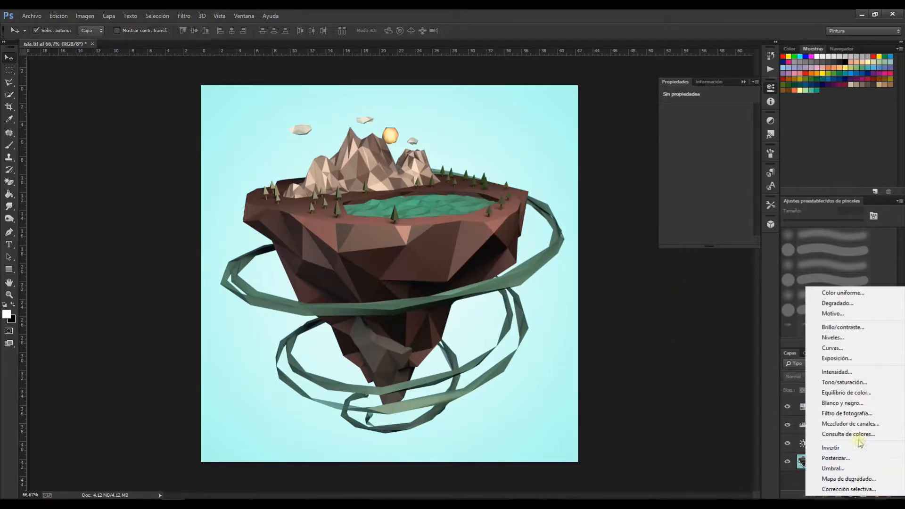
{"action": "left_click", "coordinate": [856, 415]}
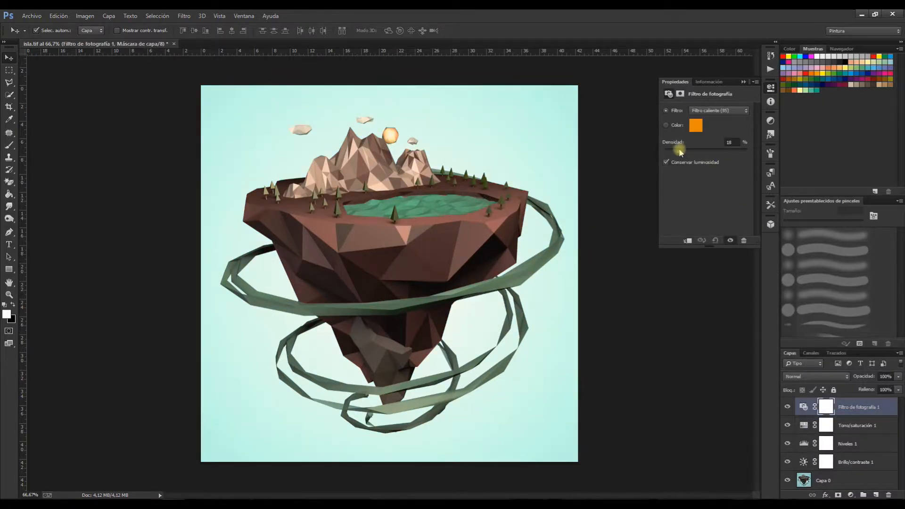
Add a Color Balance adjustment layer directly above Capa 0 and set the midtones' yellow-blue value to 5.
{"action": "left_click", "coordinate": [831, 481]}
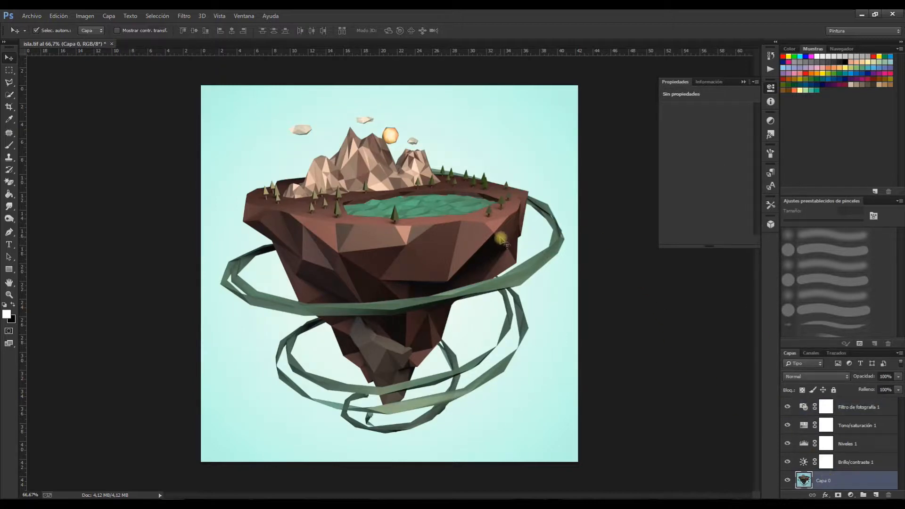
{"action": "left_click", "coordinate": [850, 464]}
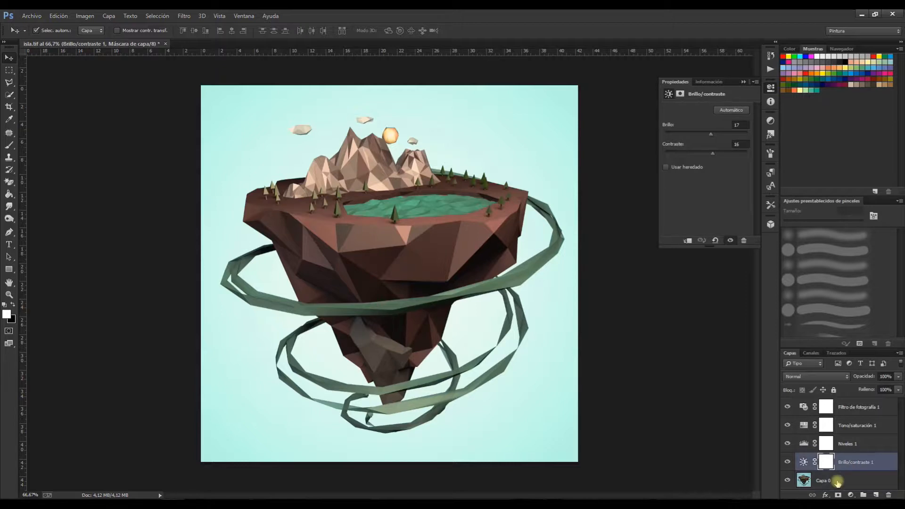
{"action": "left_click", "coordinate": [837, 481]}
{"action": "left_click", "coordinate": [851, 495]}
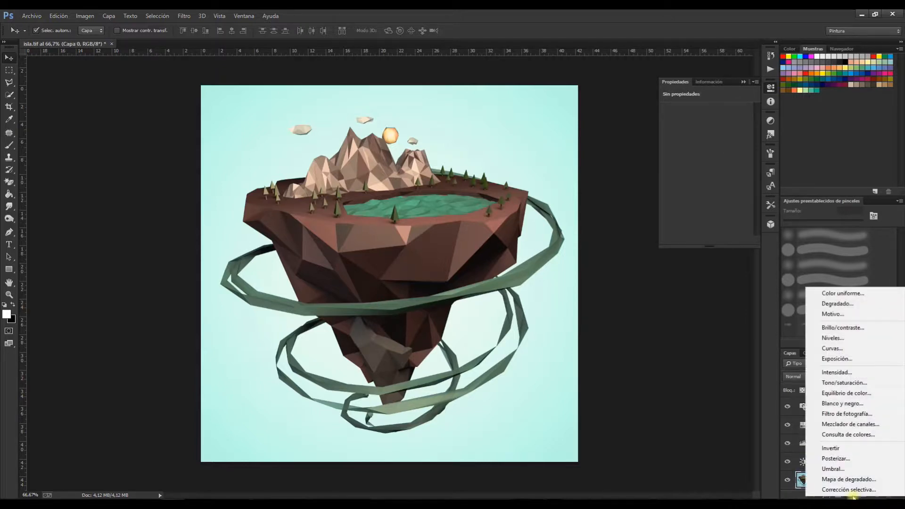
{"action": "left_click", "coordinate": [857, 395]}
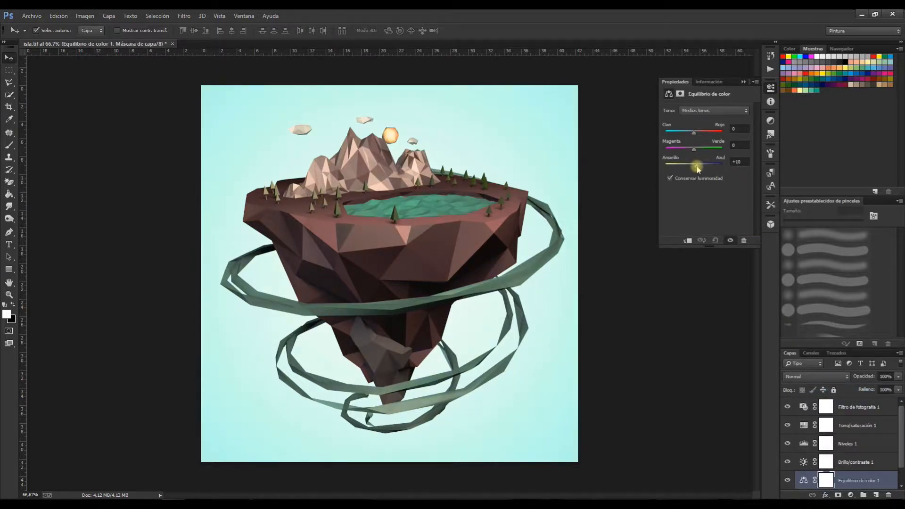
{"action": "left_click_drag", "start_coordinate": [697, 168], "coordinate": [697, 167]}
{"action": "type", "text": "5"}
{"action": "left_click", "coordinate": [743, 82]}
Start Replace Color on Capa 0, sample the green of the lake water and set the tolerance to 67.
{"action": "scroll", "coordinate": [812, 408], "scroll_direction": "down", "scroll_amount": 1}
{"action": "left_click", "coordinate": [844, 481]}
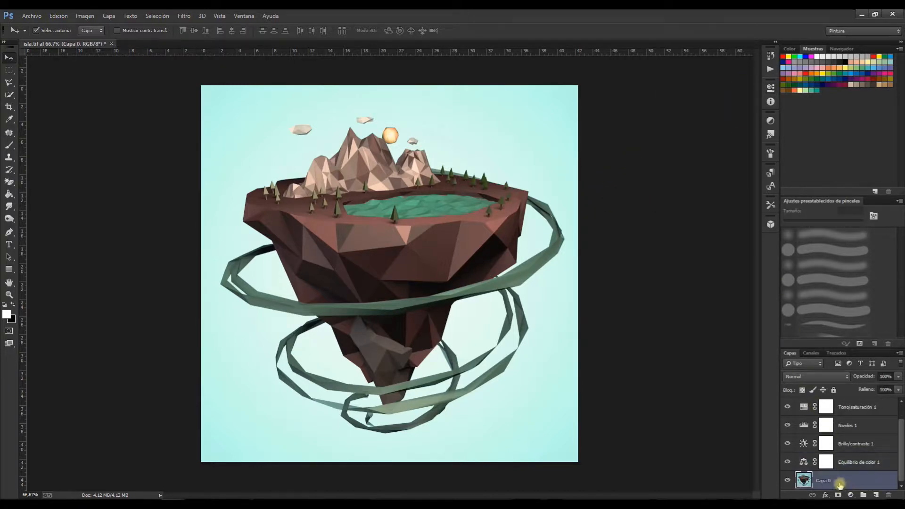
{"action": "left_click", "coordinate": [87, 16]}
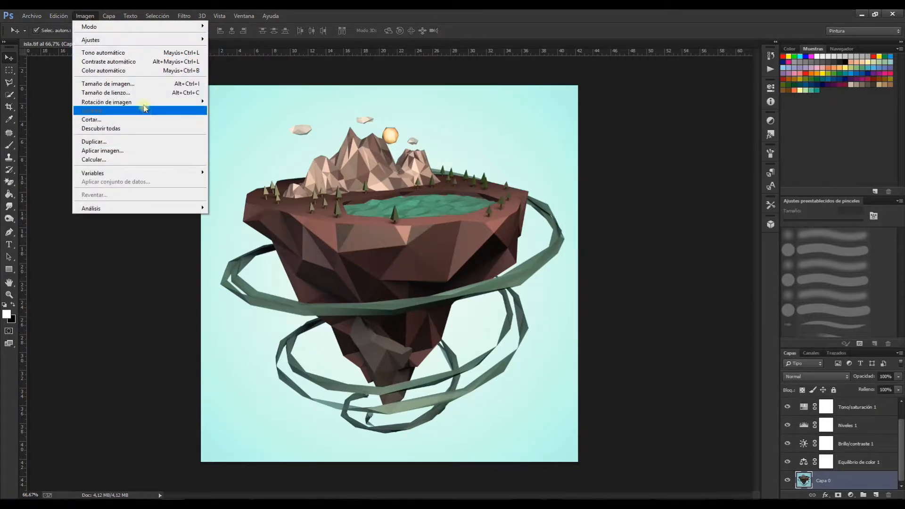
{"action": "mouse_move", "coordinate": [88, 38]}
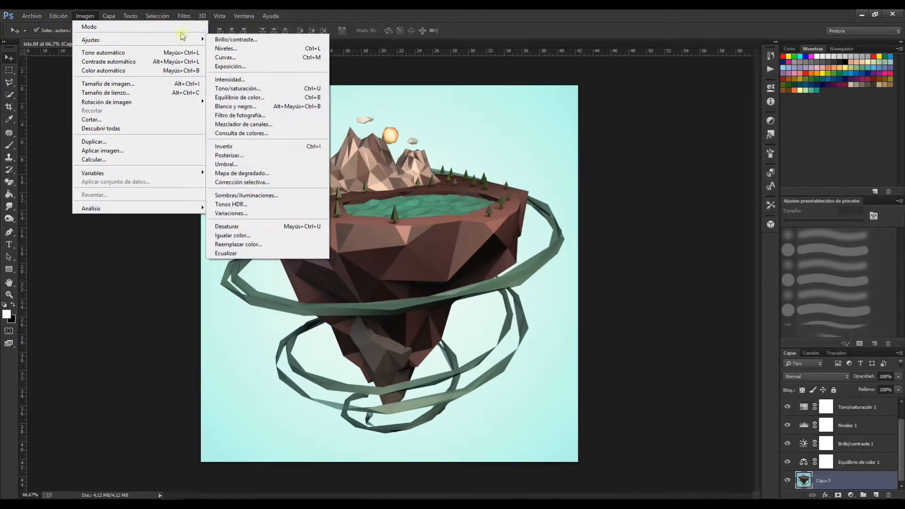
{"action": "left_click", "coordinate": [255, 244]}
{"action": "left_click", "coordinate": [359, 241]}
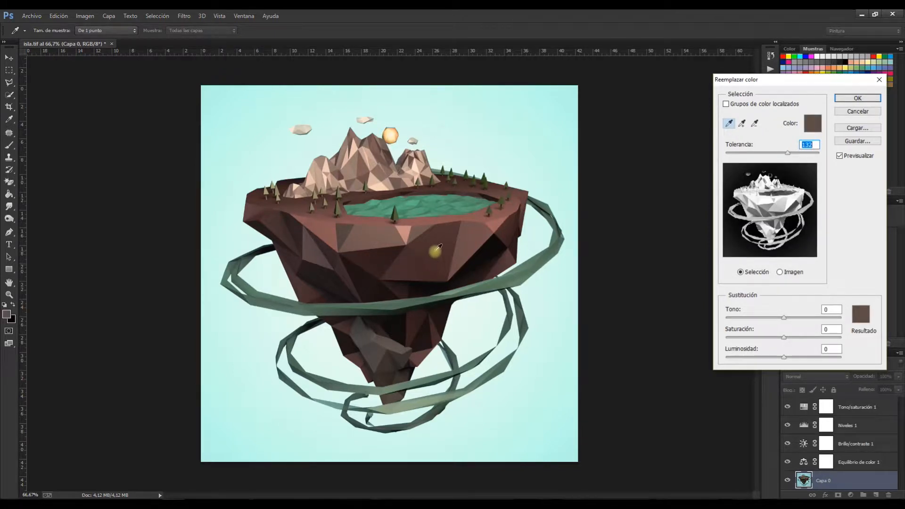
{"action": "left_click", "coordinate": [443, 207]}
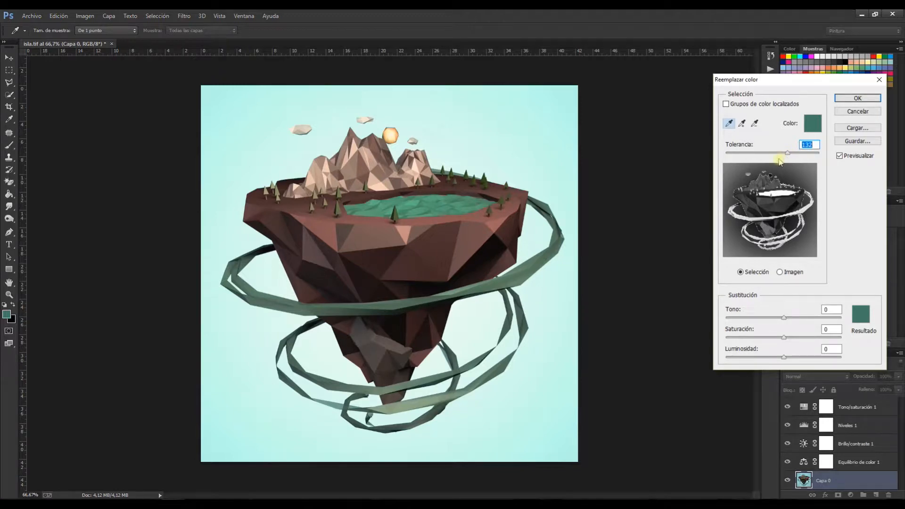
{"action": "left_click_drag", "start_coordinate": [789, 154], "coordinate": [759, 157]}
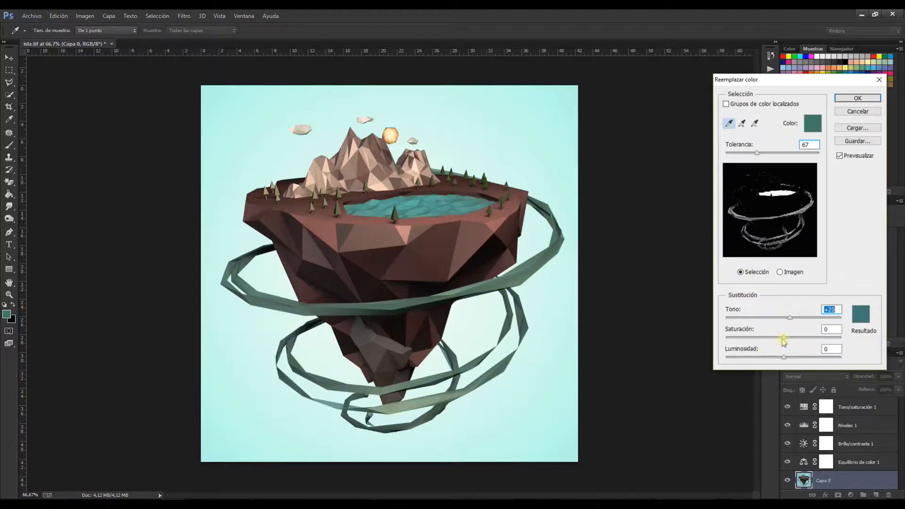
Apply the lake colour replacement with hue +20, saturation +1 and lightness +8.
{"action": "left_click_drag", "start_coordinate": [783, 339], "coordinate": [786, 340]}
{"action": "left_click_drag", "start_coordinate": [786, 358], "coordinate": [791, 360]}
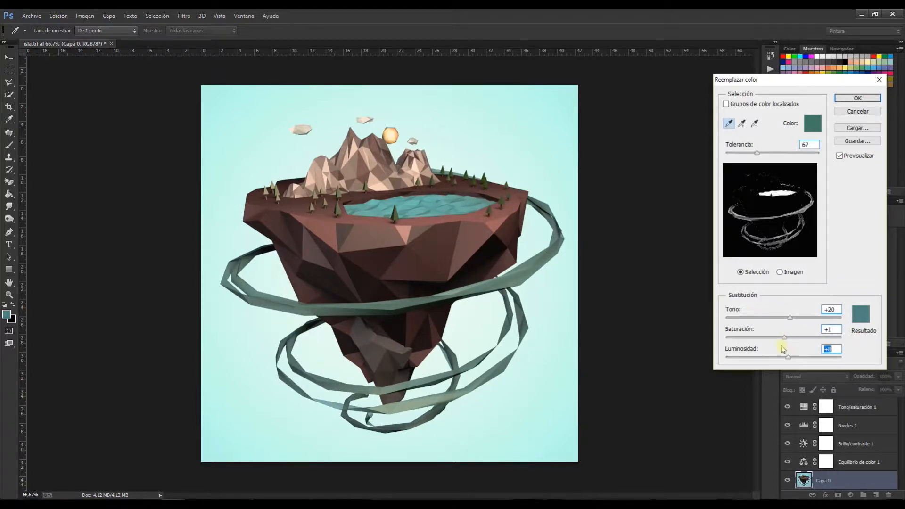
{"action": "left_click", "coordinate": [858, 98]}
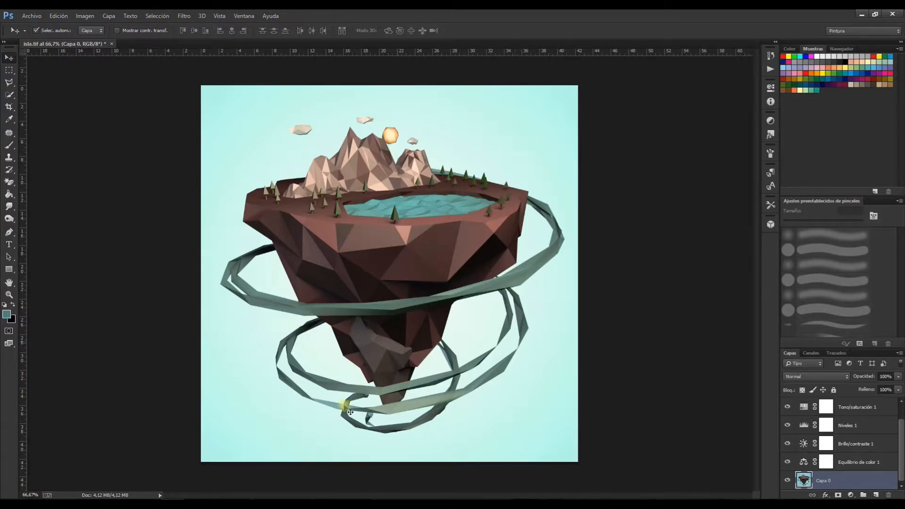
{"action": "left_click", "coordinate": [242, 505]}
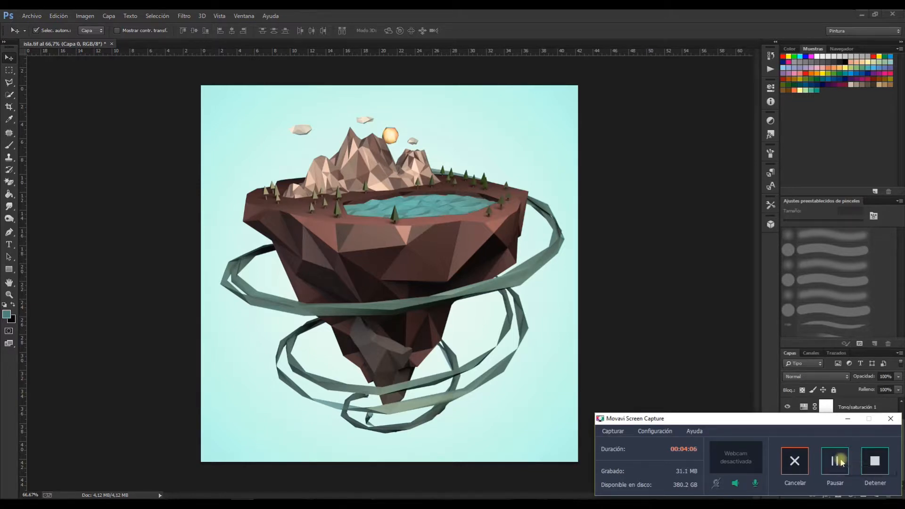
{"action": "left_click", "coordinate": [839, 461]}
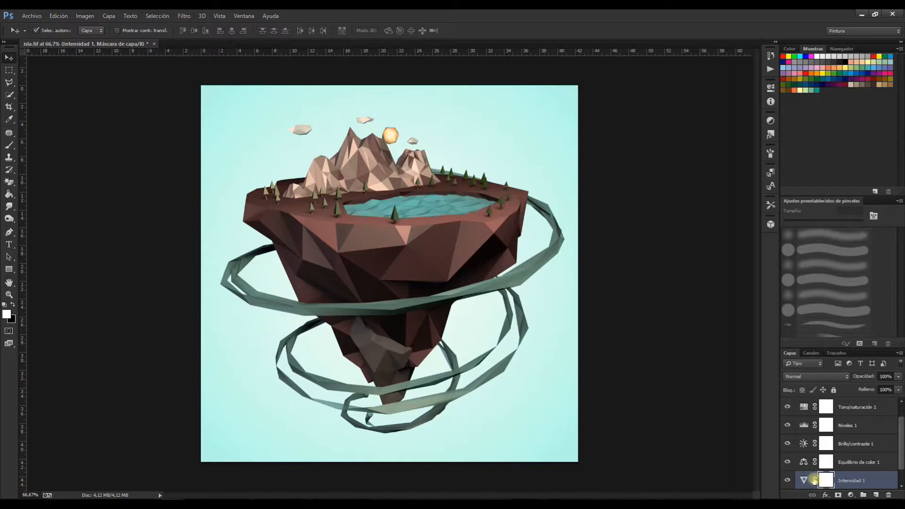
Replace the Vibrance adjustment layer above Capa 0 with a new one at vibrance +51 and saturation +10, then deselect it.
{"action": "key", "text": "Delete"}
{"action": "key", "text": "Delete"}
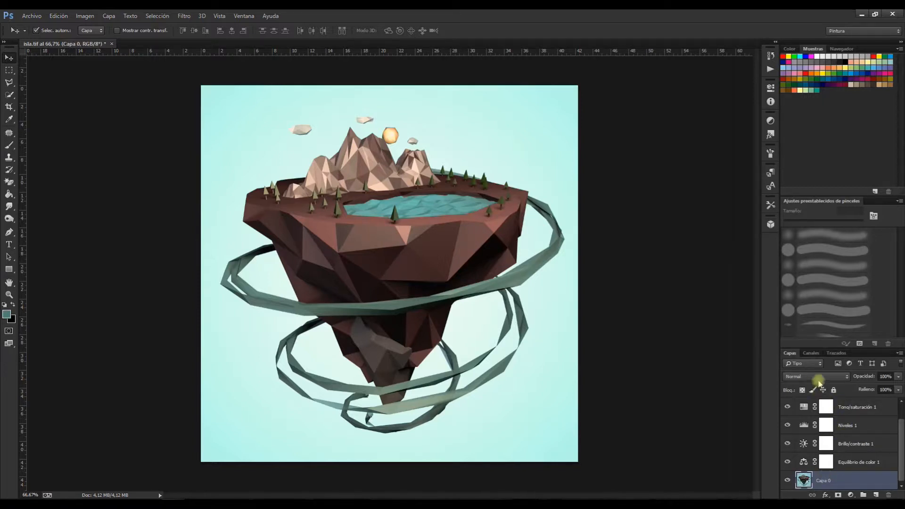
{"action": "left_click", "coordinate": [850, 495]}
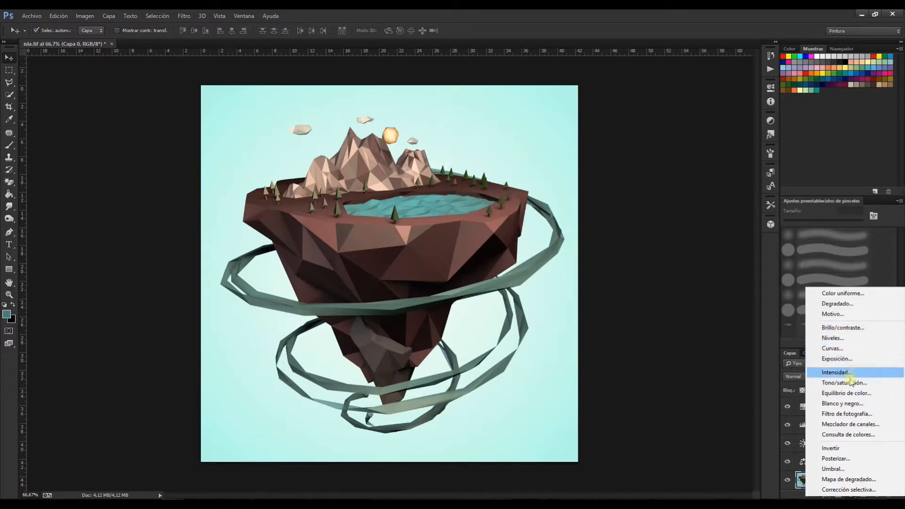
{"action": "left_click", "coordinate": [743, 445]}
{"action": "left_click", "coordinate": [850, 494]}
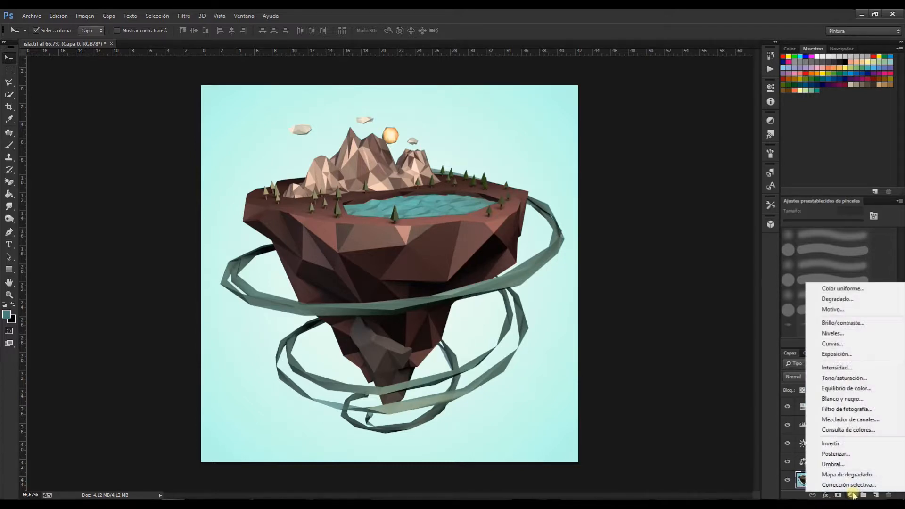
{"action": "left_click", "coordinate": [837, 368]}
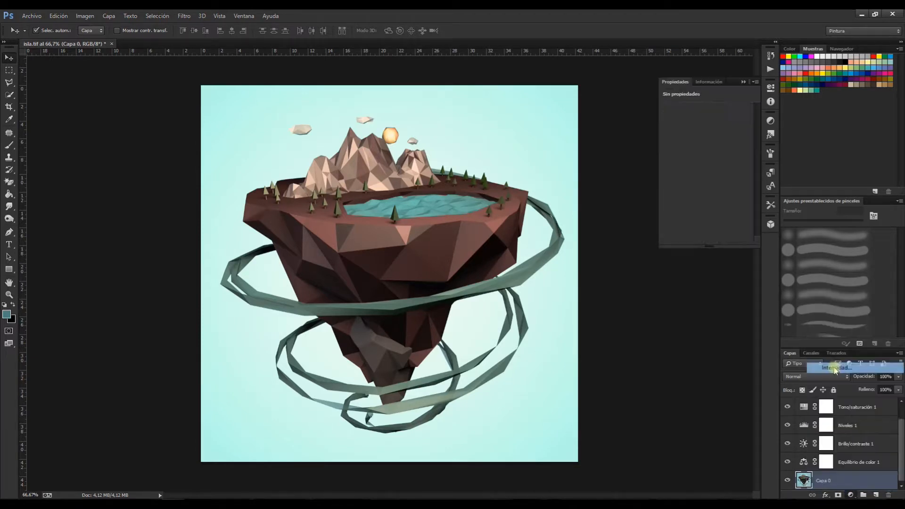
{"action": "left_click_drag", "start_coordinate": [708, 119], "coordinate": [713, 139]}
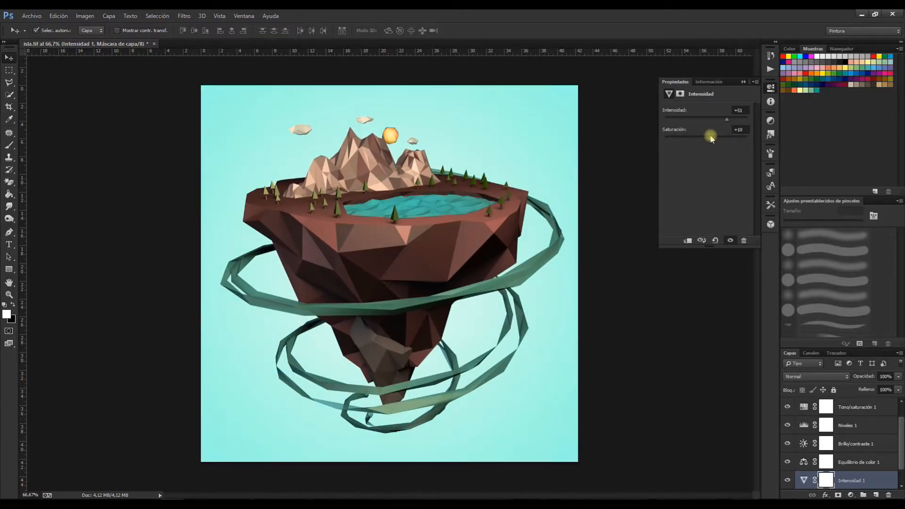
{"action": "left_click", "coordinate": [660, 305]}
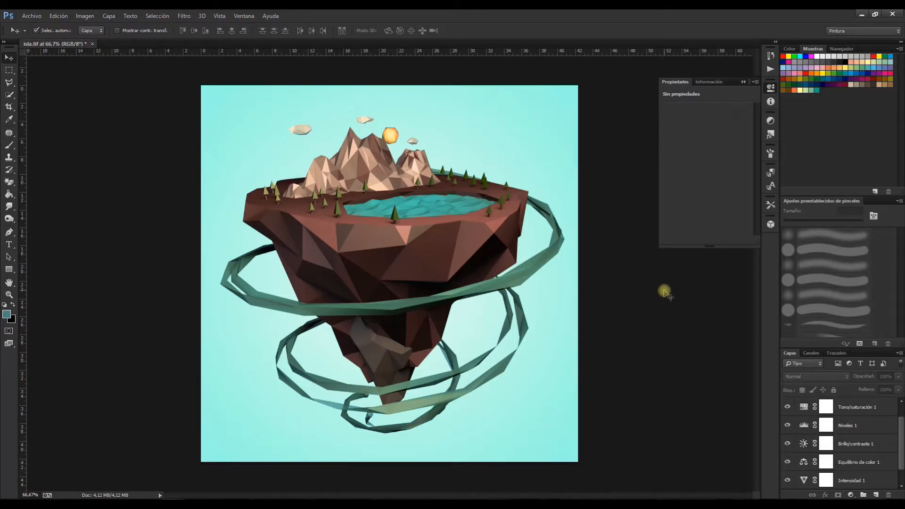
{"action": "left_click", "coordinate": [743, 82]}
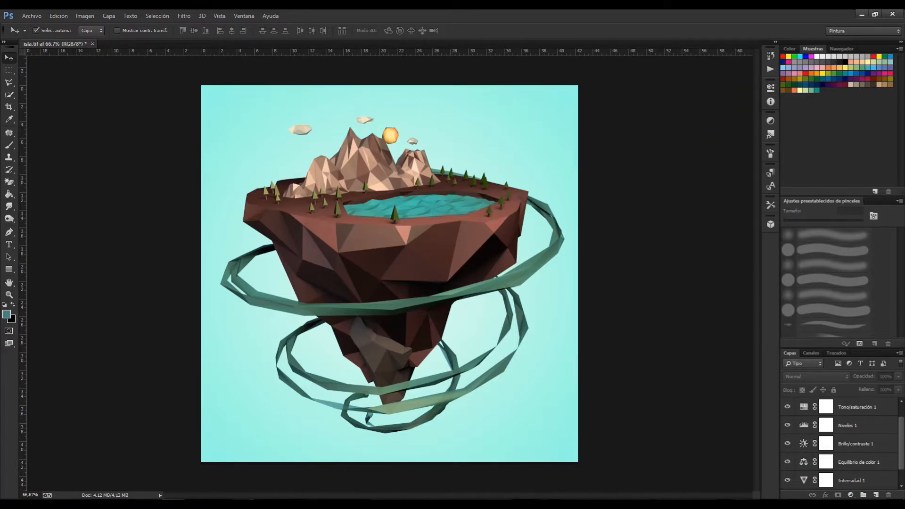
{"action": "left_click", "coordinate": [244, 504]}
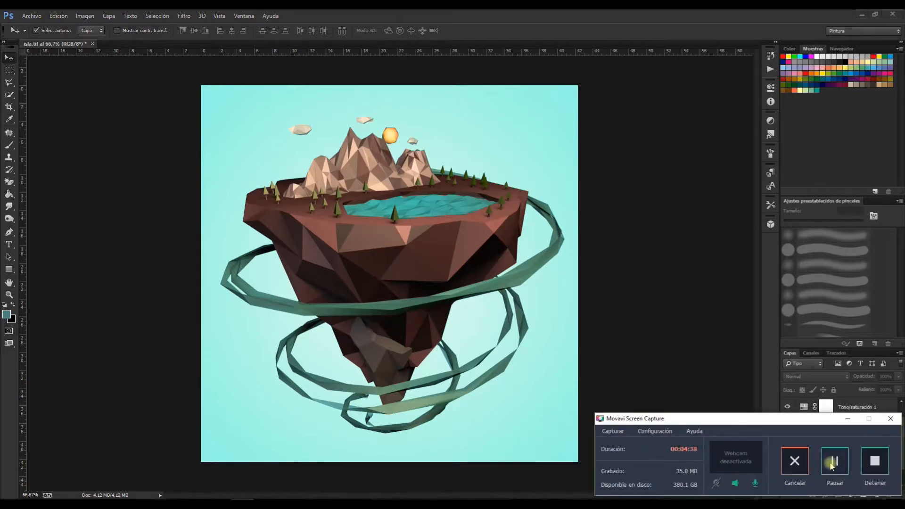
{"action": "left_click", "coordinate": [848, 419]}
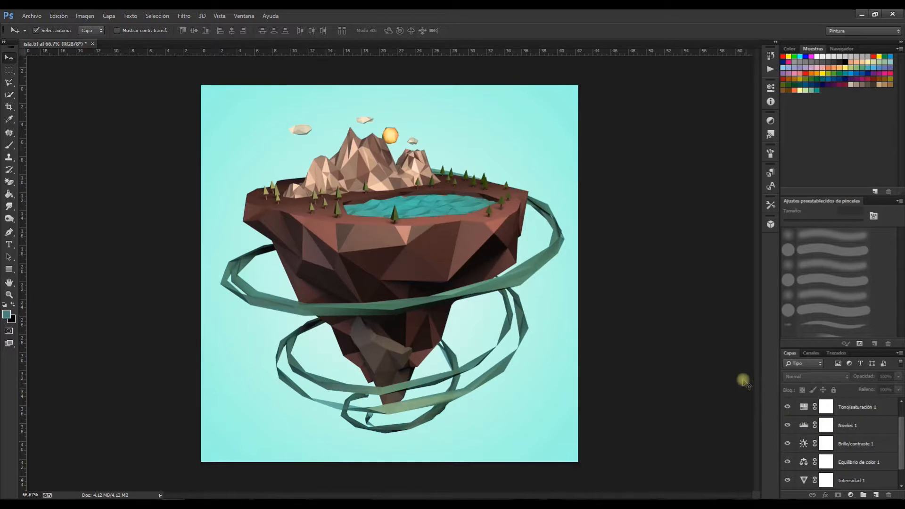
Duplicate the Capa 0 image layer as Capa 0 copia.
{"action": "scroll", "coordinate": [831, 425], "scroll_direction": "up", "scroll_amount": 1}
{"action": "scroll", "coordinate": [825, 426], "scroll_direction": "down", "scroll_amount": 2}
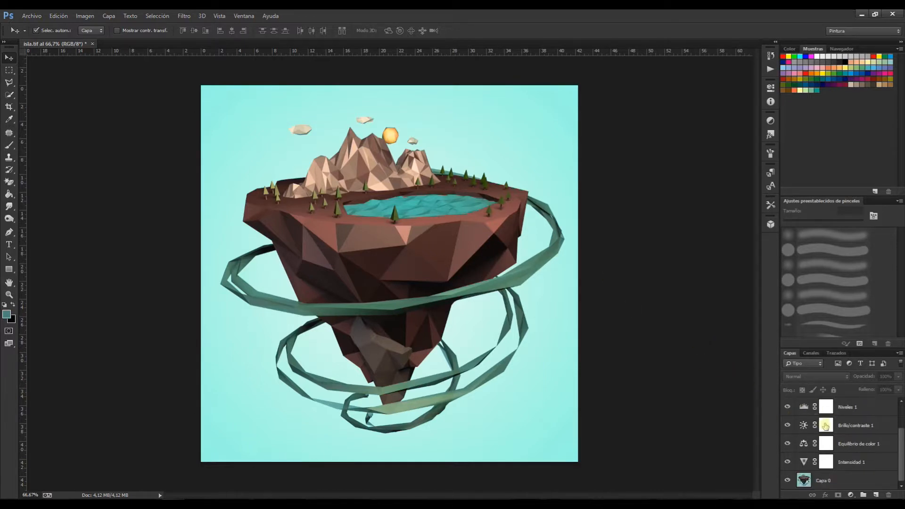
{"action": "right_click", "coordinate": [828, 480]}
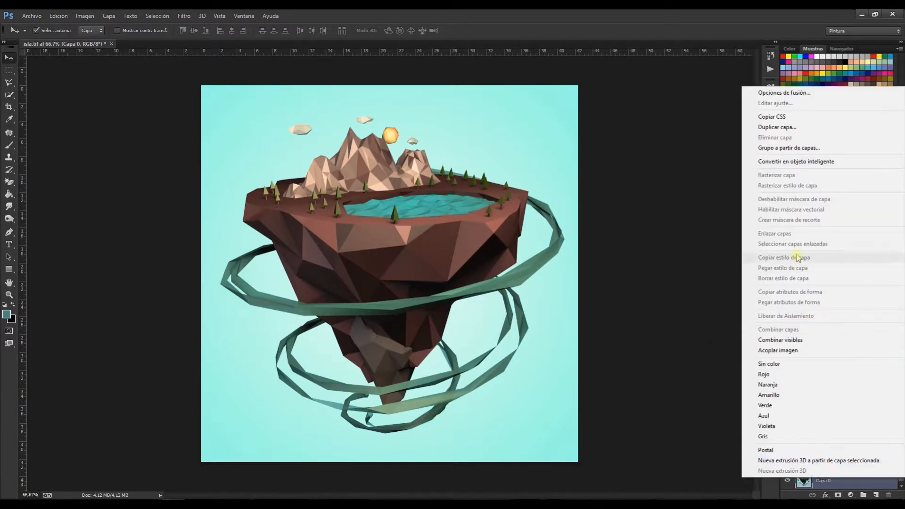
{"action": "left_click", "coordinate": [777, 126]}
{"action": "left_click", "coordinate": [531, 166]}
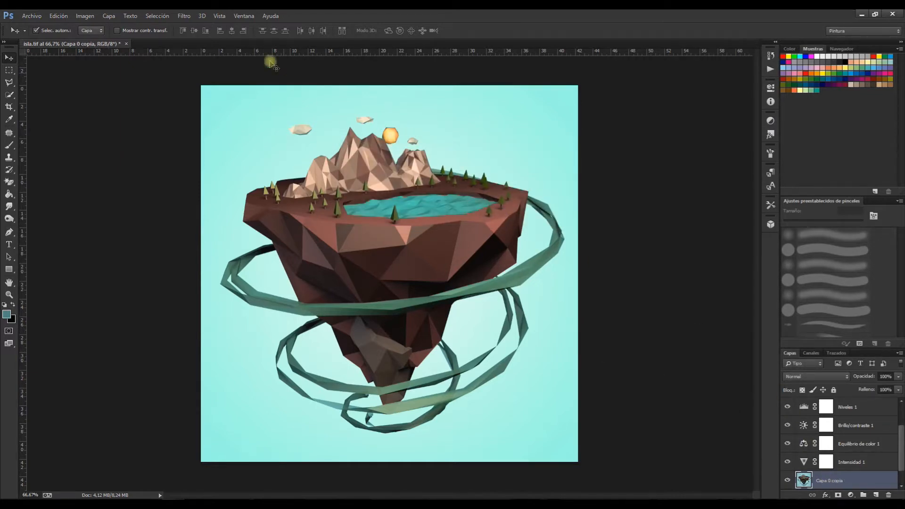
Apply a Lens Flare filter to the copied layer, centred on the sun, with 100% brightness and the 50-300 mm zoom lens.
{"action": "left_click", "coordinate": [179, 17]}
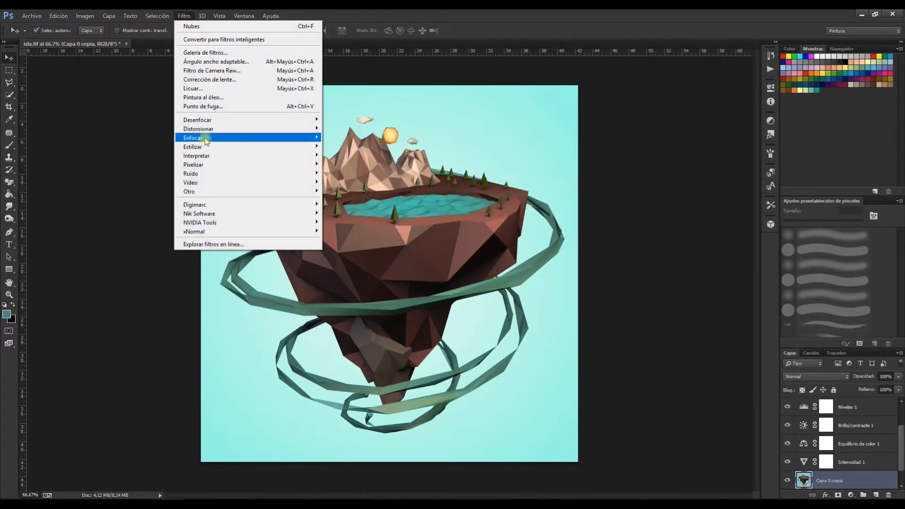
{"action": "mouse_move", "coordinate": [236, 155]}
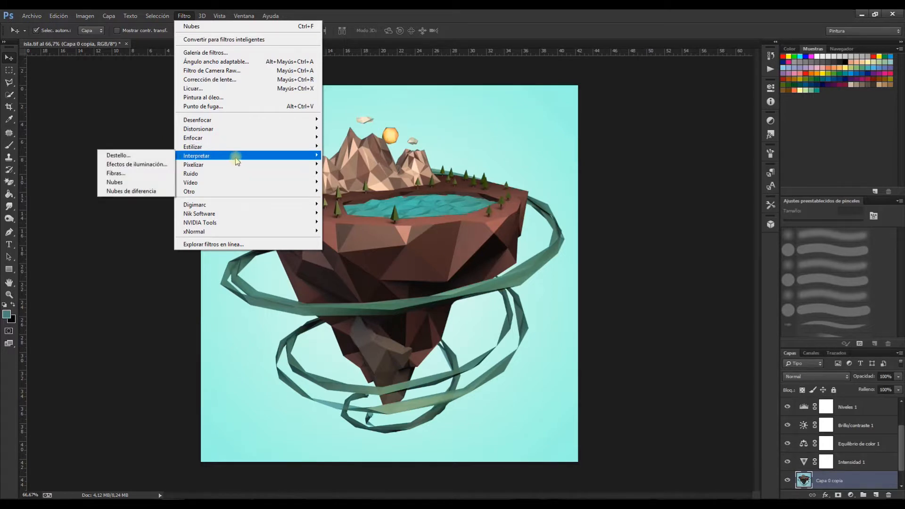
{"action": "left_click", "coordinate": [122, 156]}
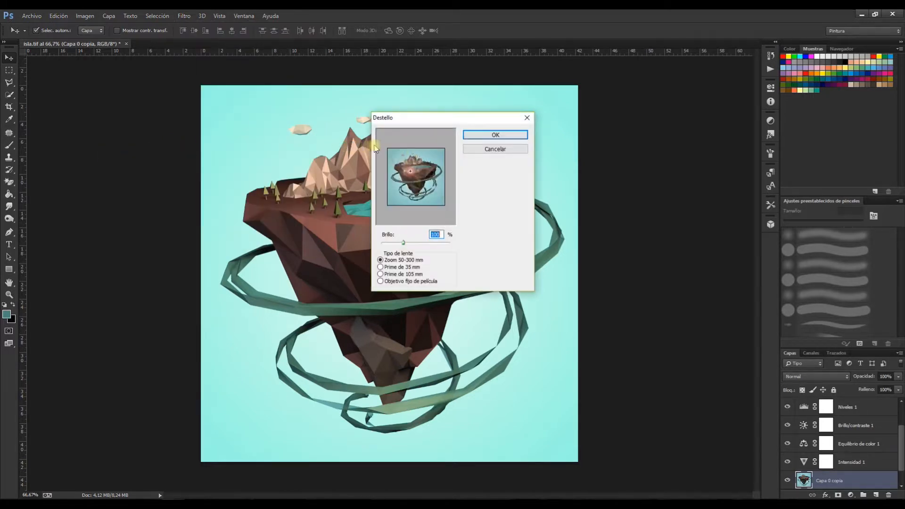
{"action": "left_click", "coordinate": [417, 160]}
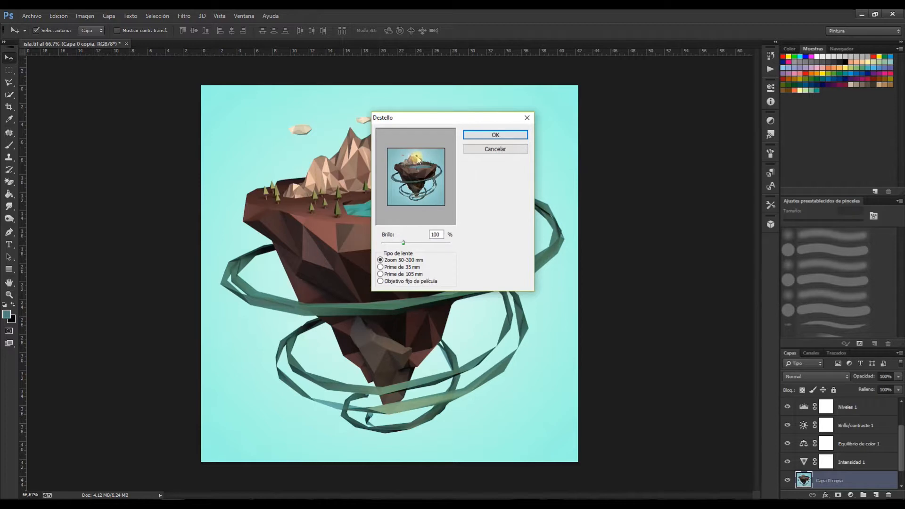
{"action": "left_click", "coordinate": [521, 136]}
Lower the opacity of the lens flare layer Capa 0 copia to 29%.
{"action": "scroll", "coordinate": [852, 409], "scroll_direction": "down", "scroll_amount": 1}
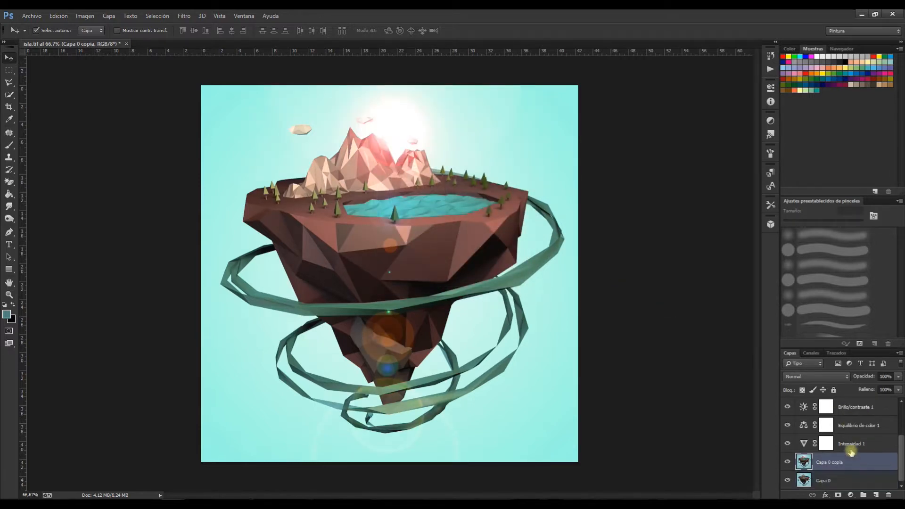
{"action": "left_click", "coordinate": [901, 377]}
{"action": "left_click_drag", "start_coordinate": [899, 387], "coordinate": [866, 387]}
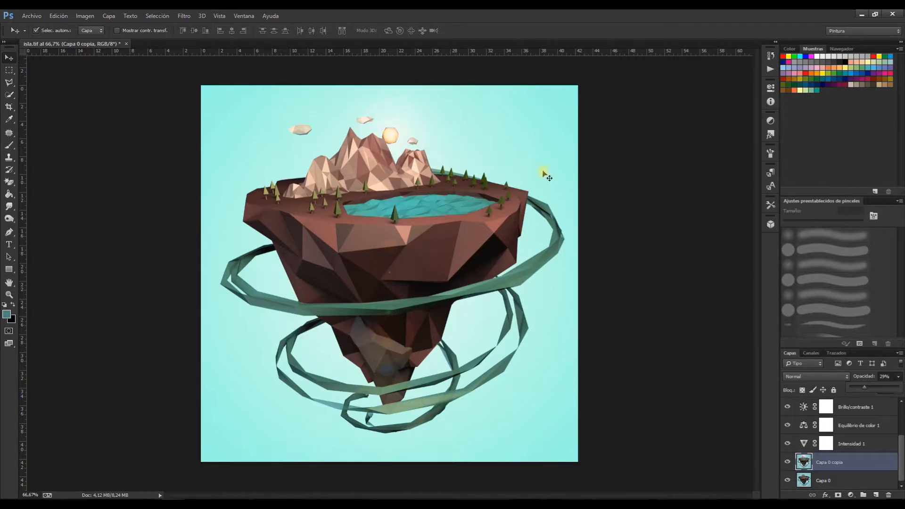
Save the image to the desktop as a TIFF named "isla tutorial definitivo", keeping layers, with no image compression and RLE layer compression.
{"action": "left_click", "coordinate": [31, 16]}
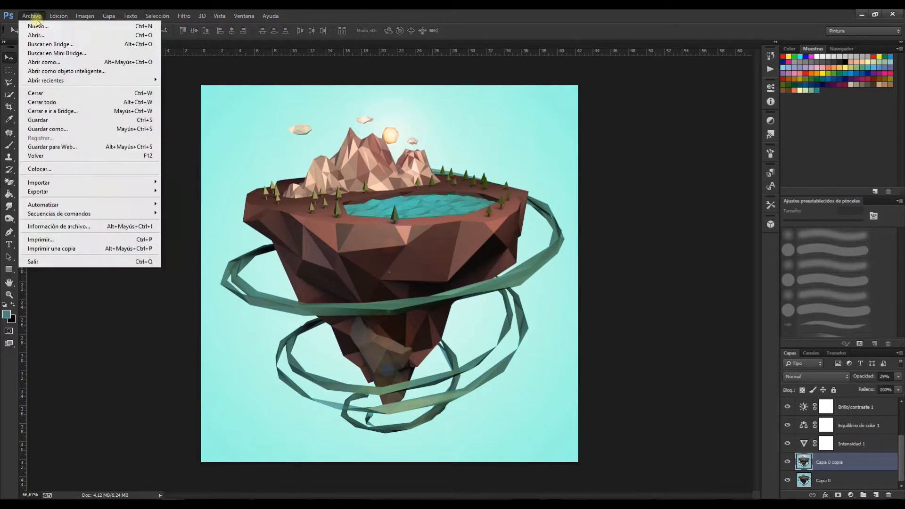
{"action": "left_click", "coordinate": [56, 129]}
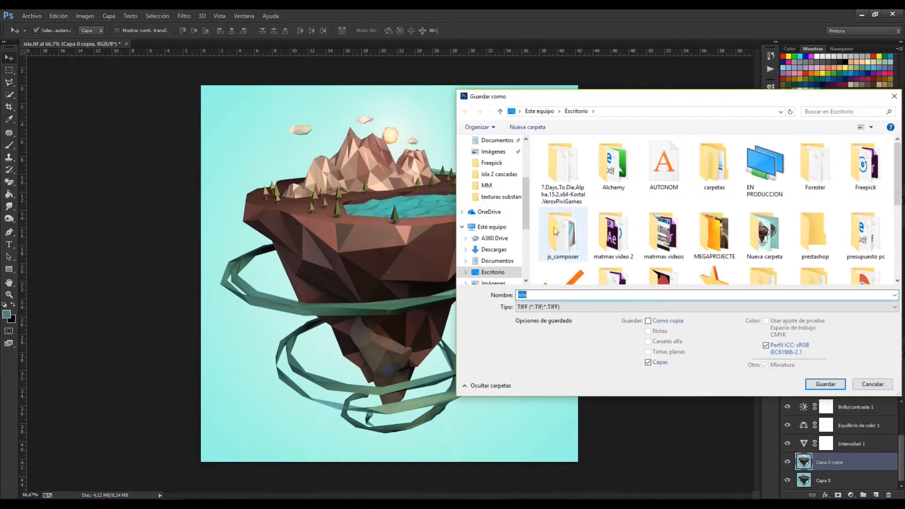
{"action": "left_click", "coordinate": [534, 295]}
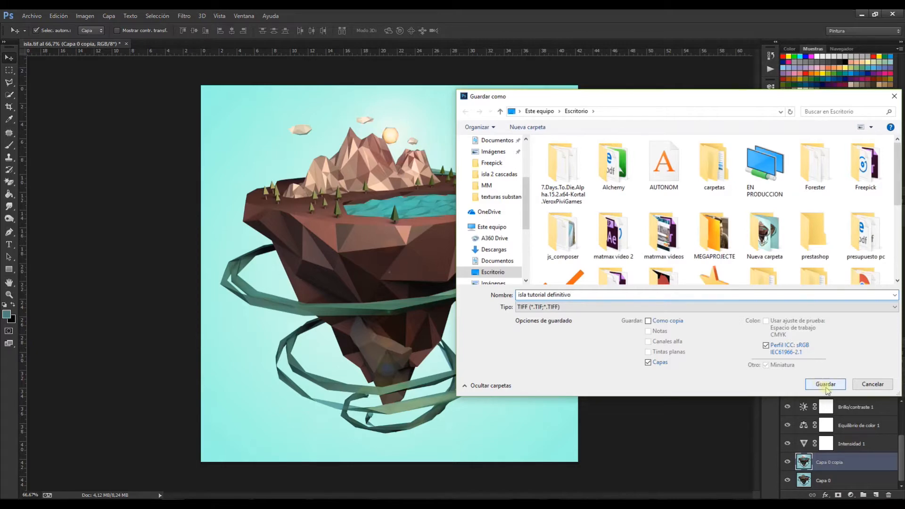
{"action": "left_click", "coordinate": [824, 385]}
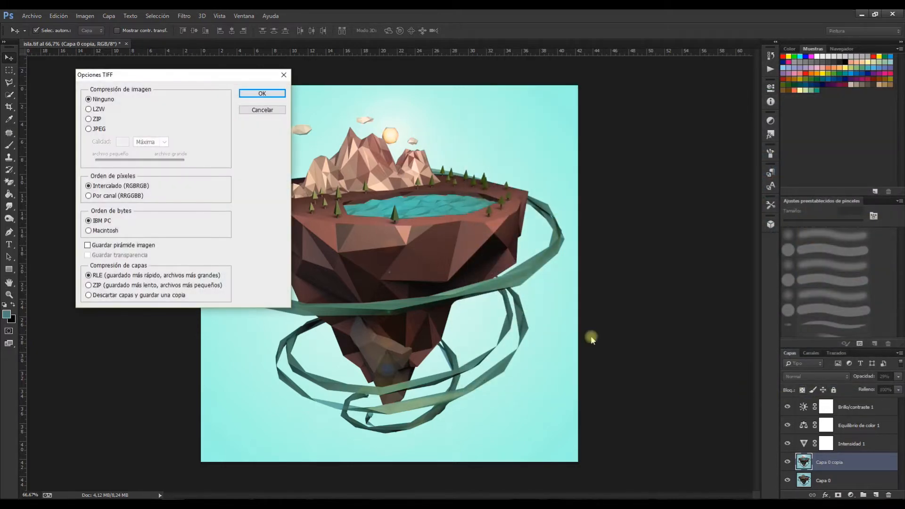
{"action": "left_click", "coordinate": [255, 93]}
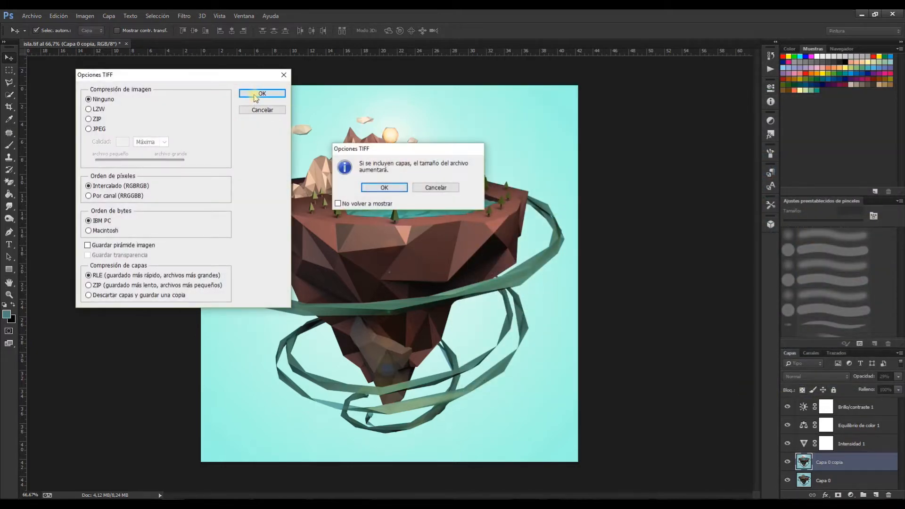
{"action": "left_click", "coordinate": [379, 188]}
Minimize Photoshop and Cinema 4D to show the desktop with the saved file.
{"action": "left_click", "coordinate": [860, 14]}
{"action": "left_click", "coordinate": [850, 15]}
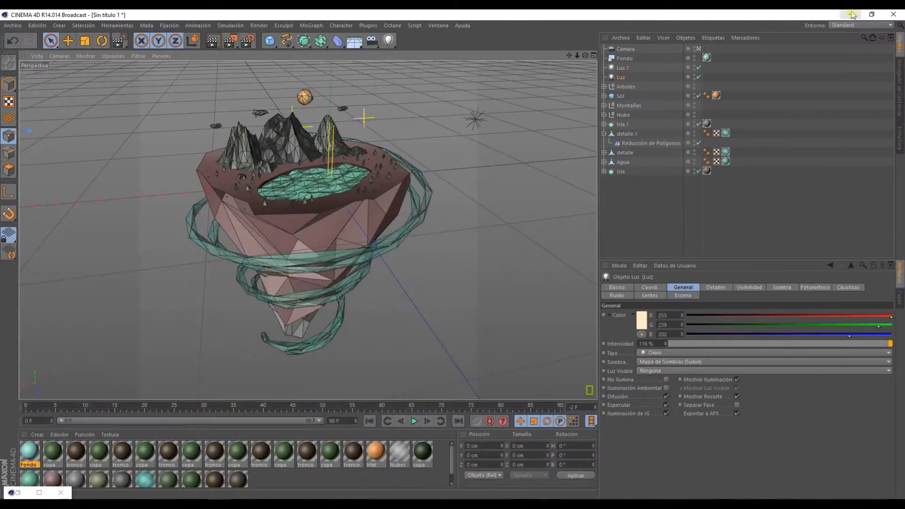
{"action": "left_click", "coordinate": [849, 17]}
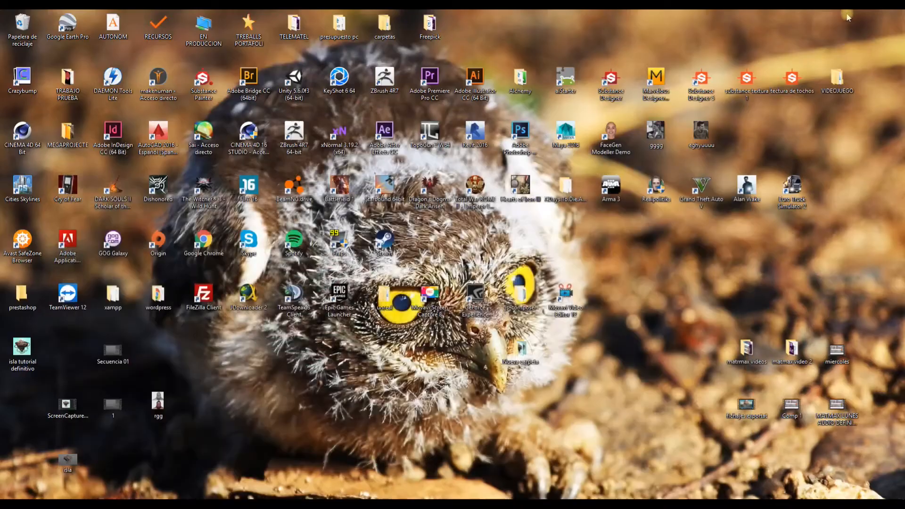
Open the desktop folder Nueva carpeta, move the isla tutorial definitivo image into it, and view the image before closing the viewer.
{"action": "double_click", "coordinate": [519, 355]}
{"action": "left_click", "coordinate": [456, 349]}
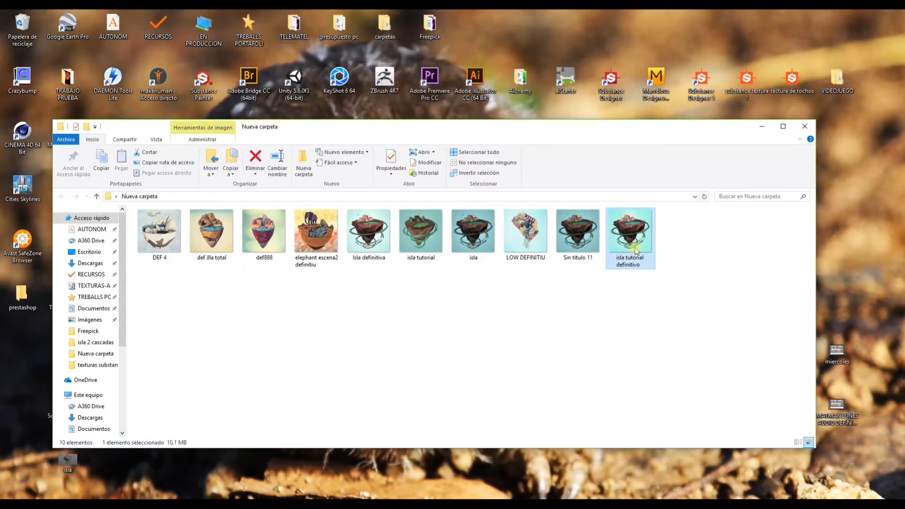
{"action": "double_click", "coordinate": [632, 233]}
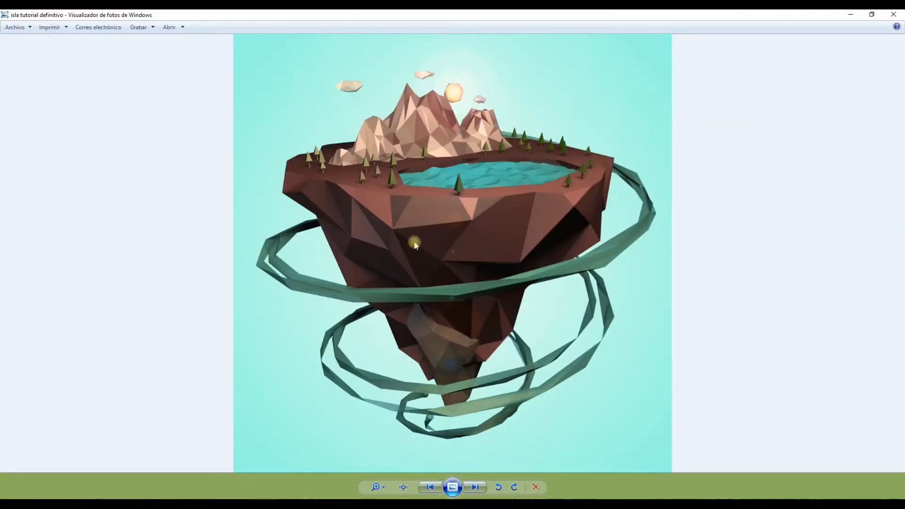
{"action": "left_click", "coordinate": [895, 15]}
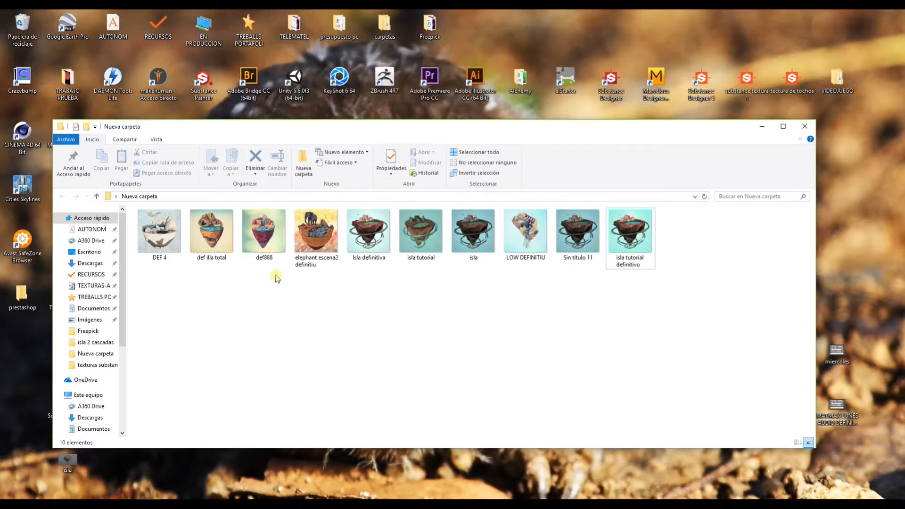
View the renders def illa total and def888 from the folder one after the other in a maximized window, closing each.
{"action": "double_click", "coordinate": [224, 248]}
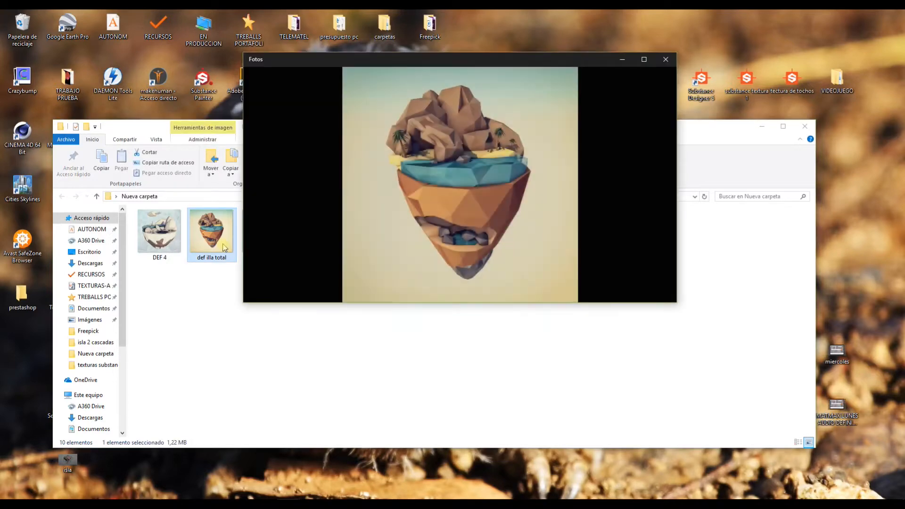
{"action": "left_click", "coordinate": [637, 63]}
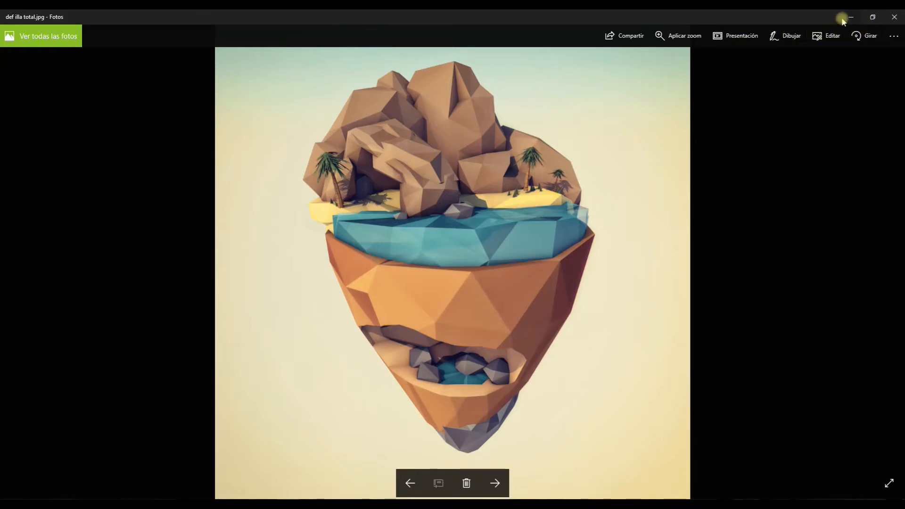
{"action": "left_click", "coordinate": [890, 21]}
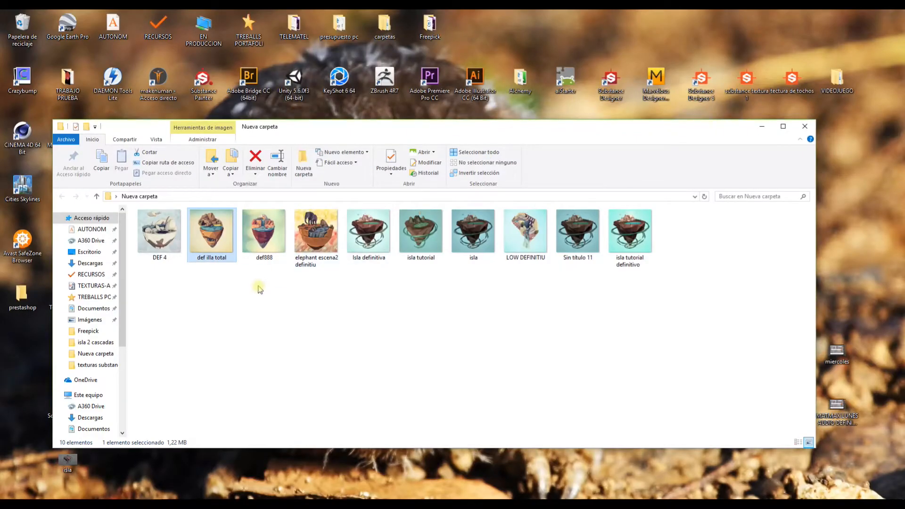
{"action": "key", "text": "Right"}
{"action": "key", "text": "Return"}
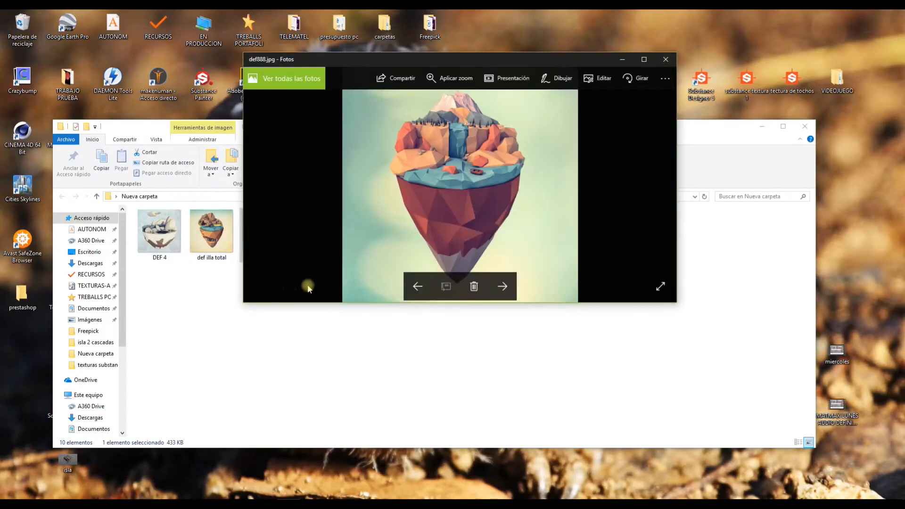
{"action": "left_click", "coordinate": [639, 59]}
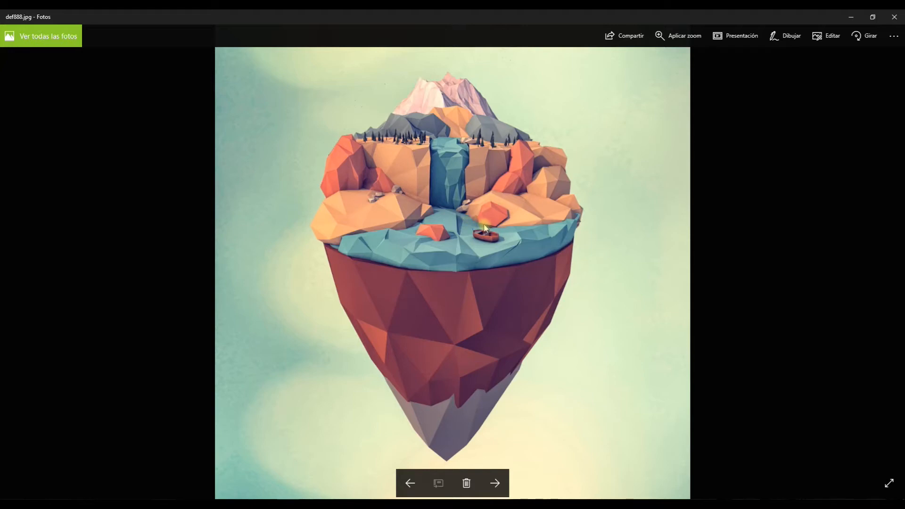
{"action": "left_click", "coordinate": [891, 18]}
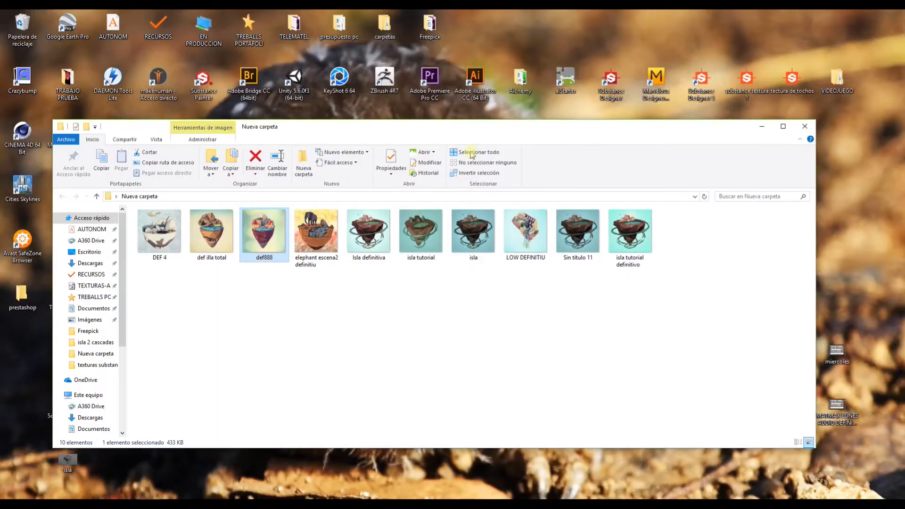
View the renders DEF 4 and elephant escena2 definitiu one after the other in a maximized window, closing each.
{"action": "left_click", "coordinate": [162, 237]}
{"action": "double_click", "coordinate": [162, 237]}
{"action": "left_click", "coordinate": [638, 60]}
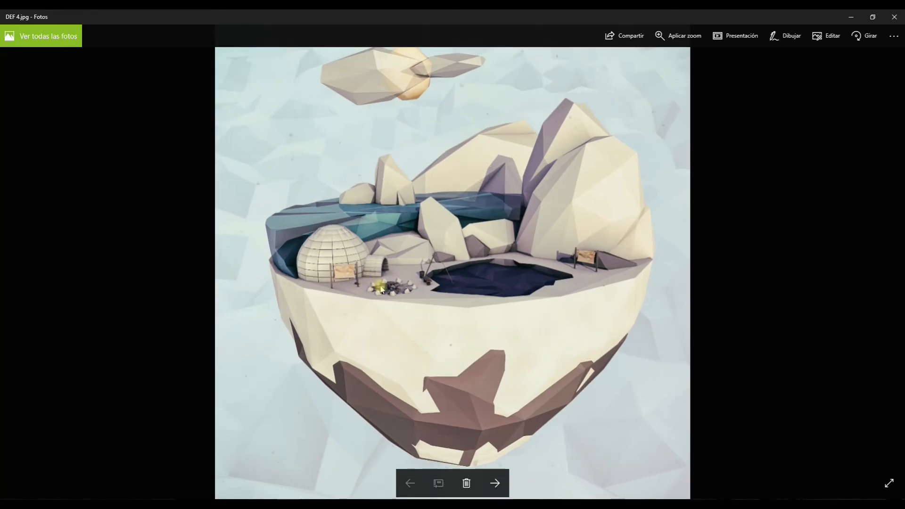
{"action": "left_click", "coordinate": [894, 16]}
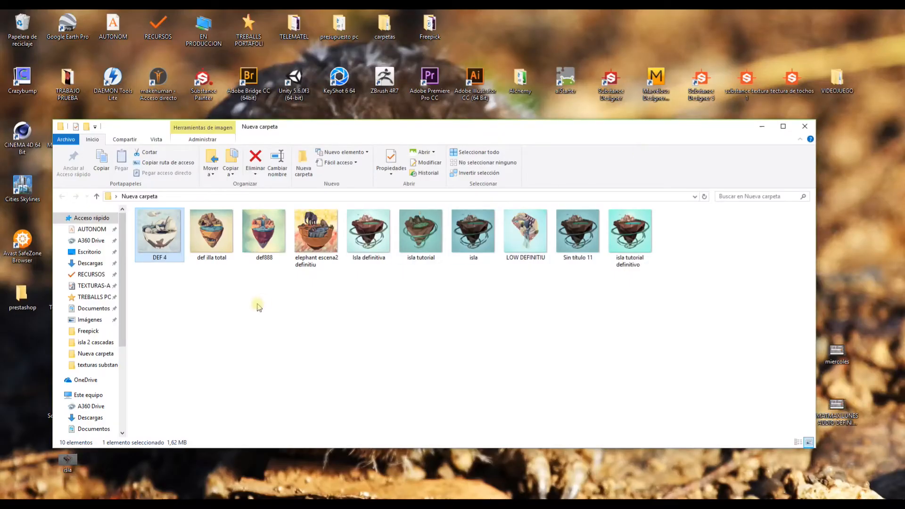
{"action": "double_click", "coordinate": [310, 241]}
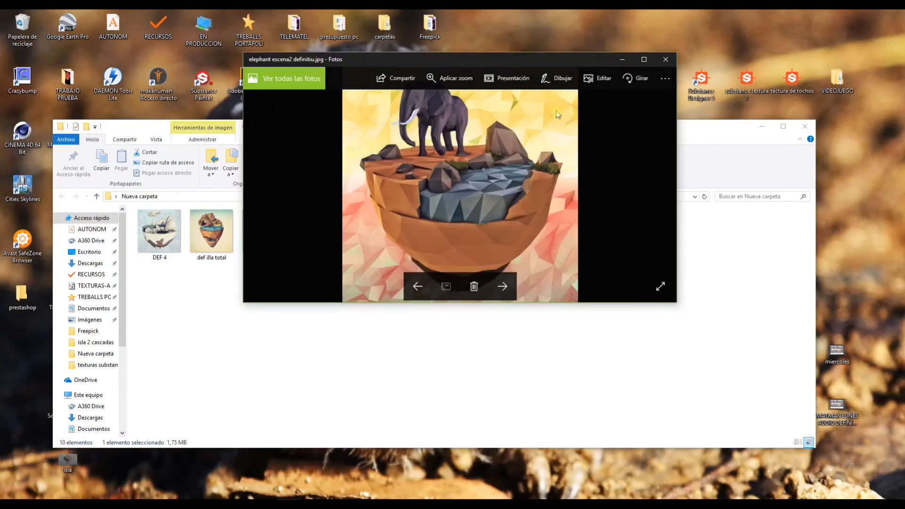
{"action": "left_click", "coordinate": [644, 59]}
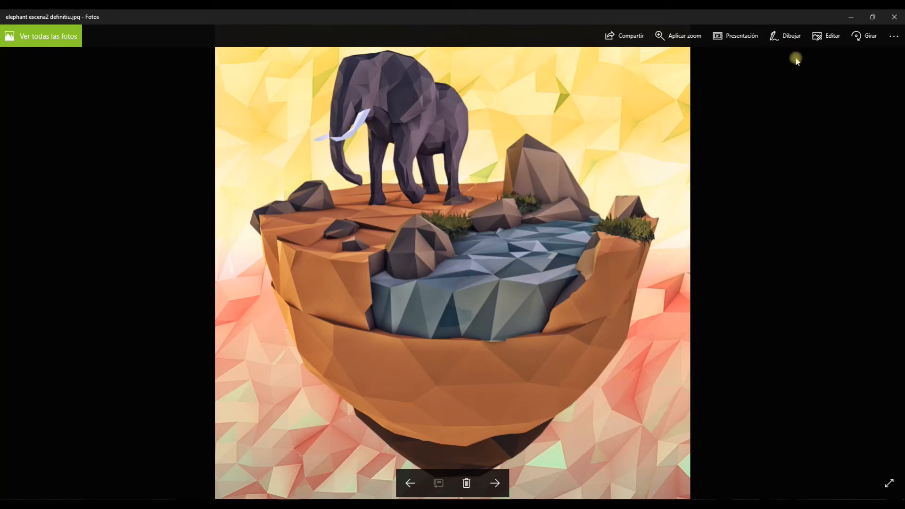
{"action": "left_click", "coordinate": [890, 18]}
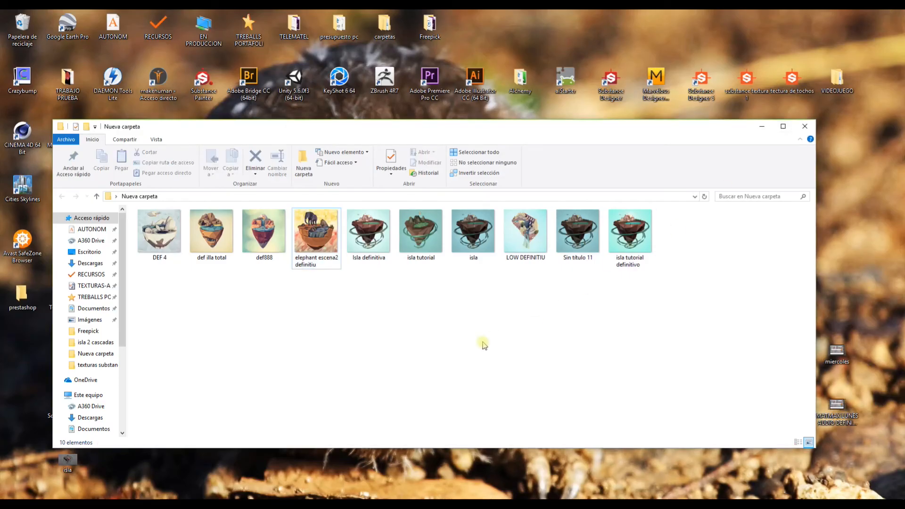
View the LOW DEFINITIU render in a maximized window, close it, and reopen the isla tutorial definitivo image.
{"action": "double_click", "coordinate": [532, 243]}
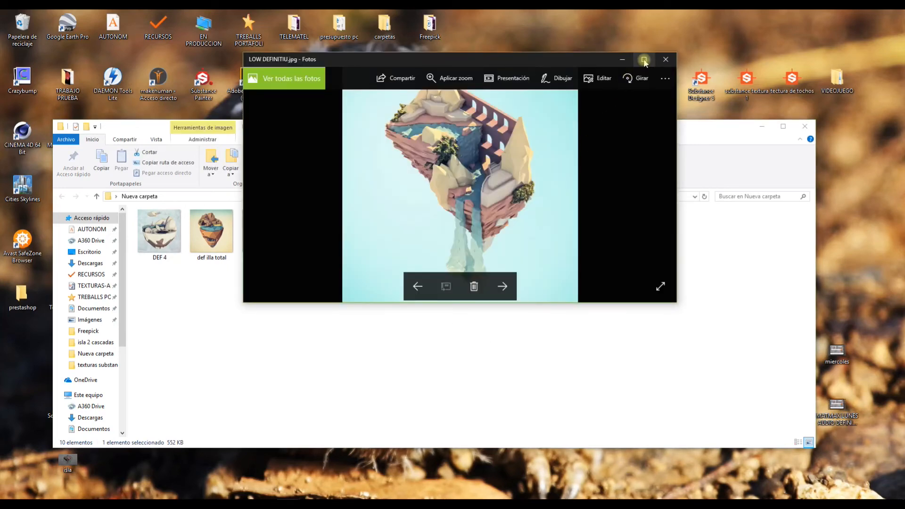
{"action": "left_click", "coordinate": [644, 59]}
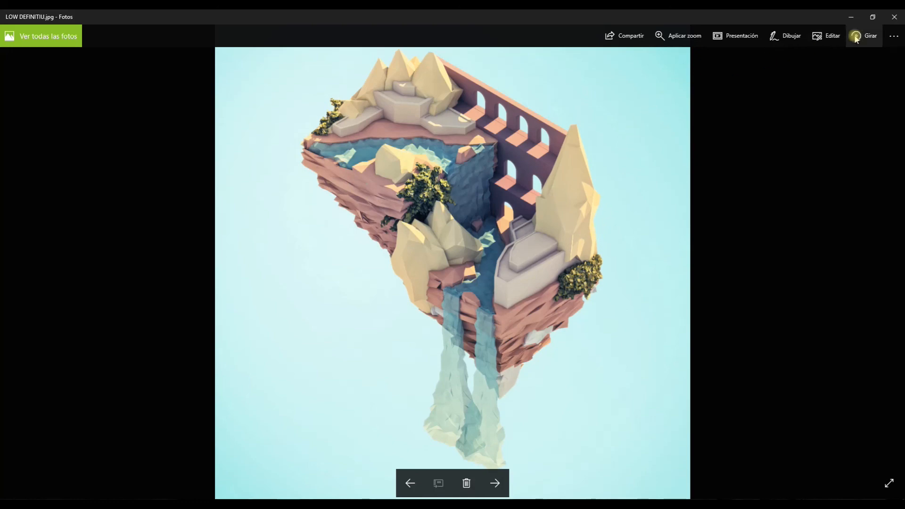
{"action": "left_click", "coordinate": [894, 17]}
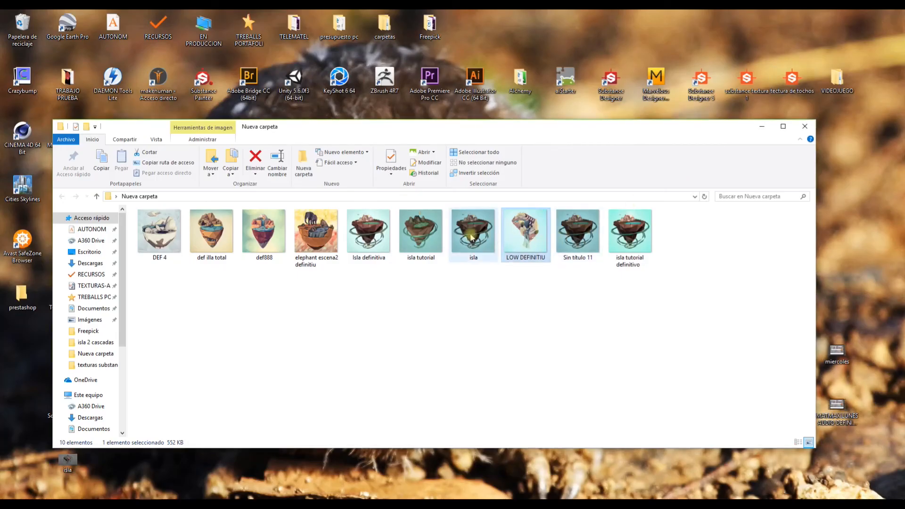
{"action": "double_click", "coordinate": [627, 238]}
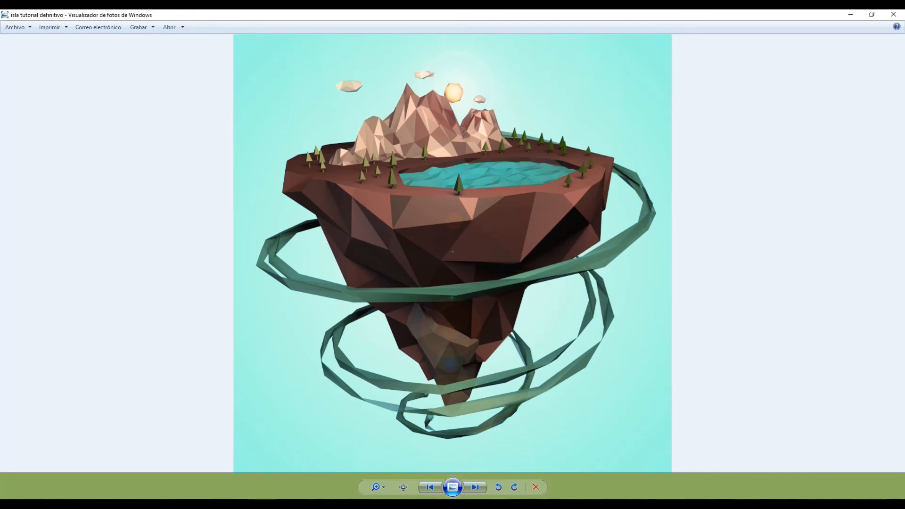
{"action": "left_click", "coordinate": [242, 505]}
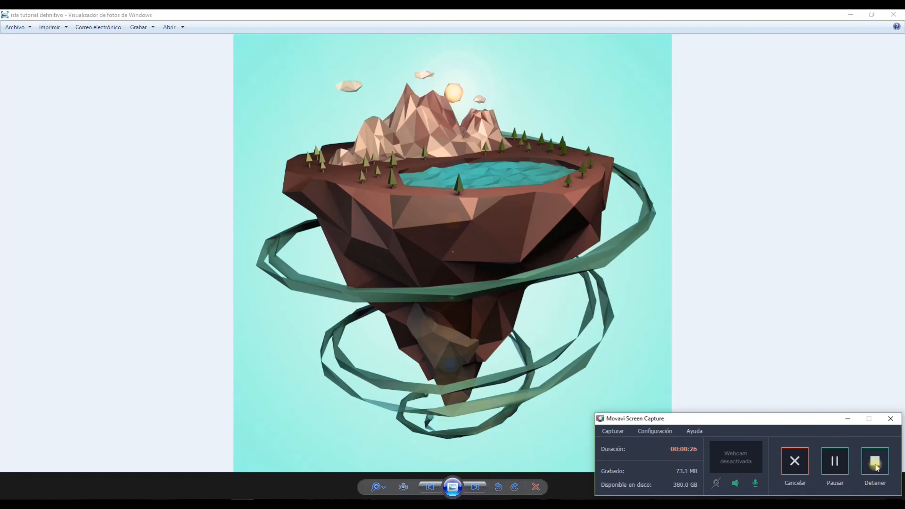